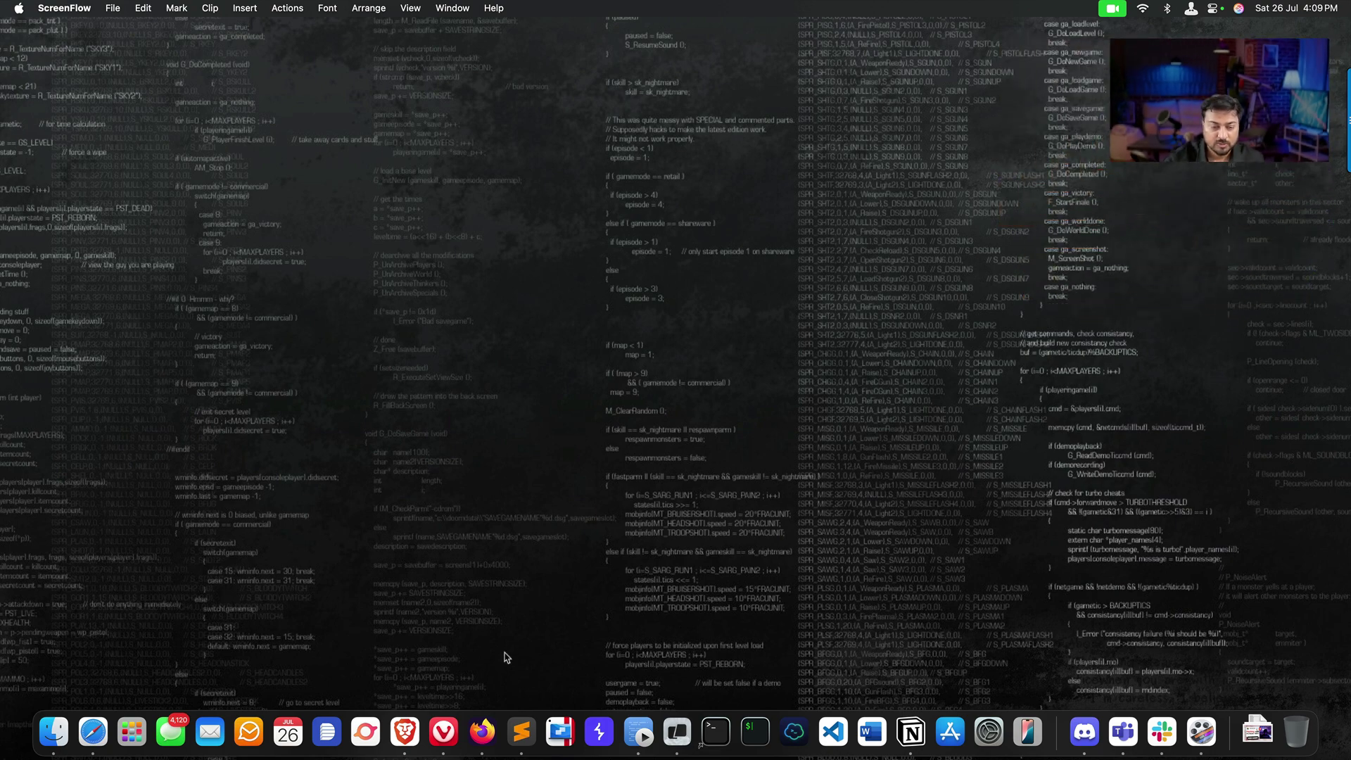
Step: Switch to Vivaldi, view the Hacker Associate website, and show the published posts on its LinkedIn company page
click(444, 732)
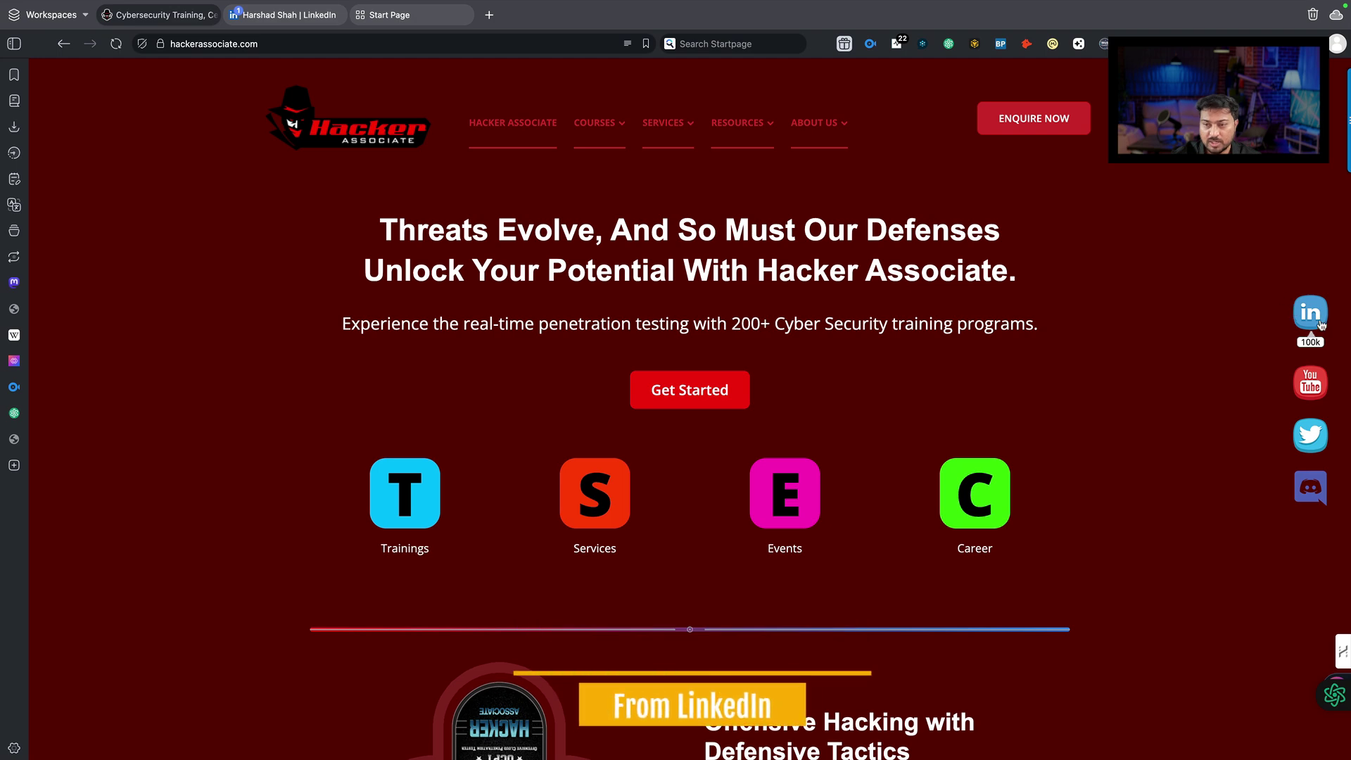
click(317, 15)
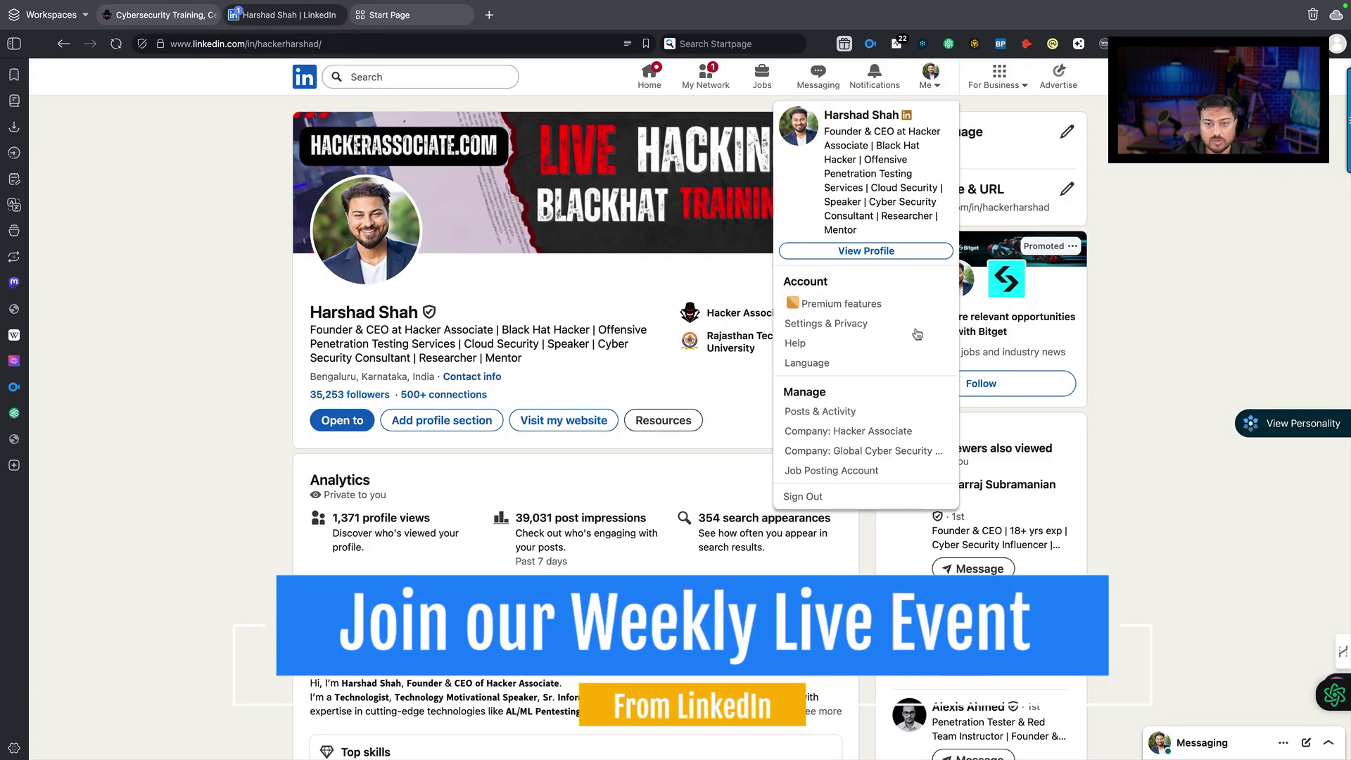
click(161, 15)
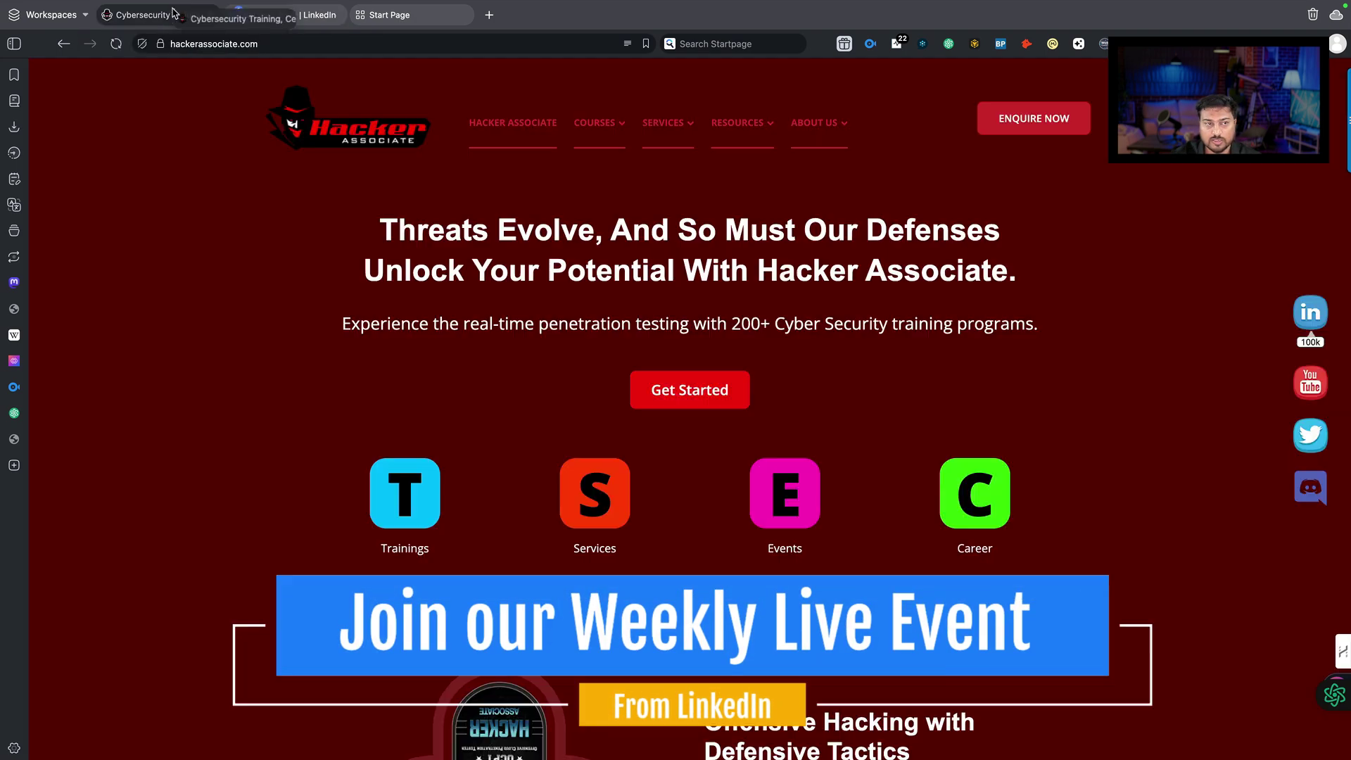
click(1300, 313)
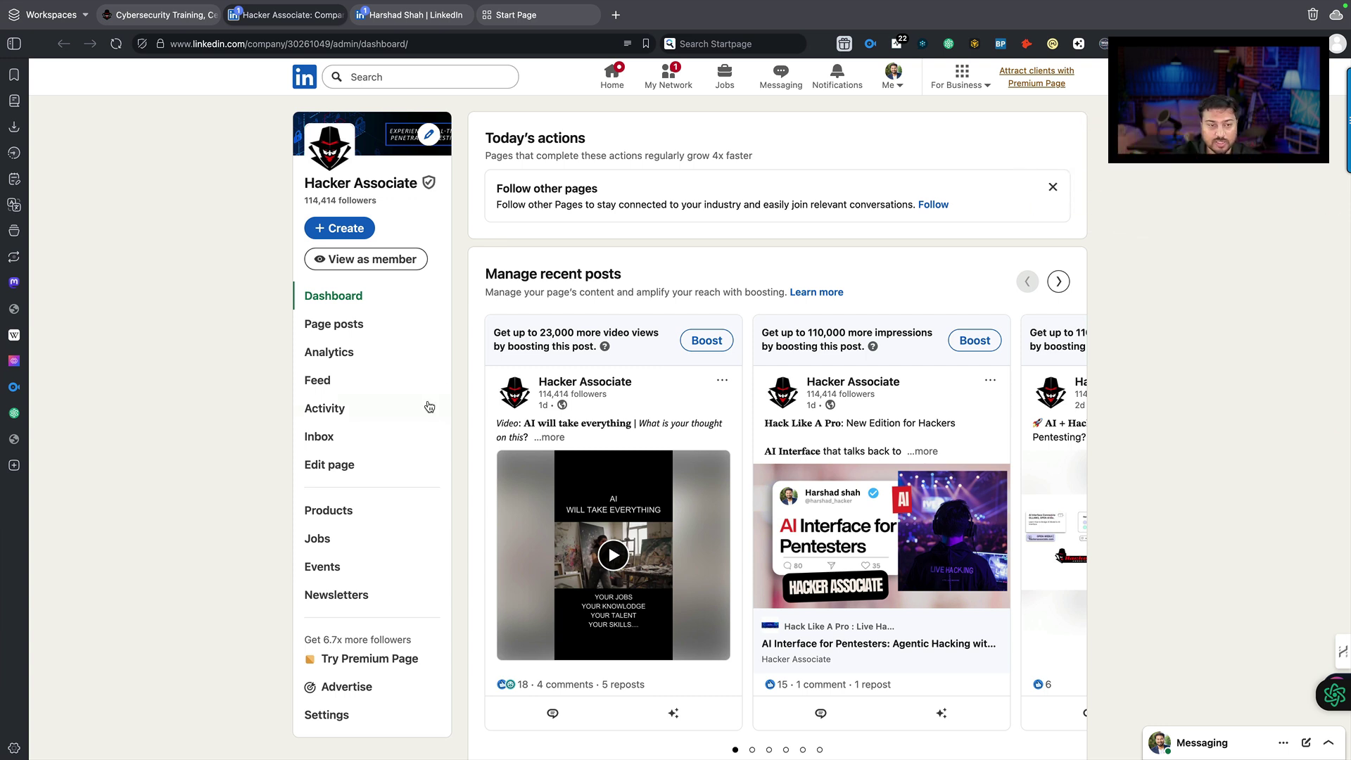
click(354, 331)
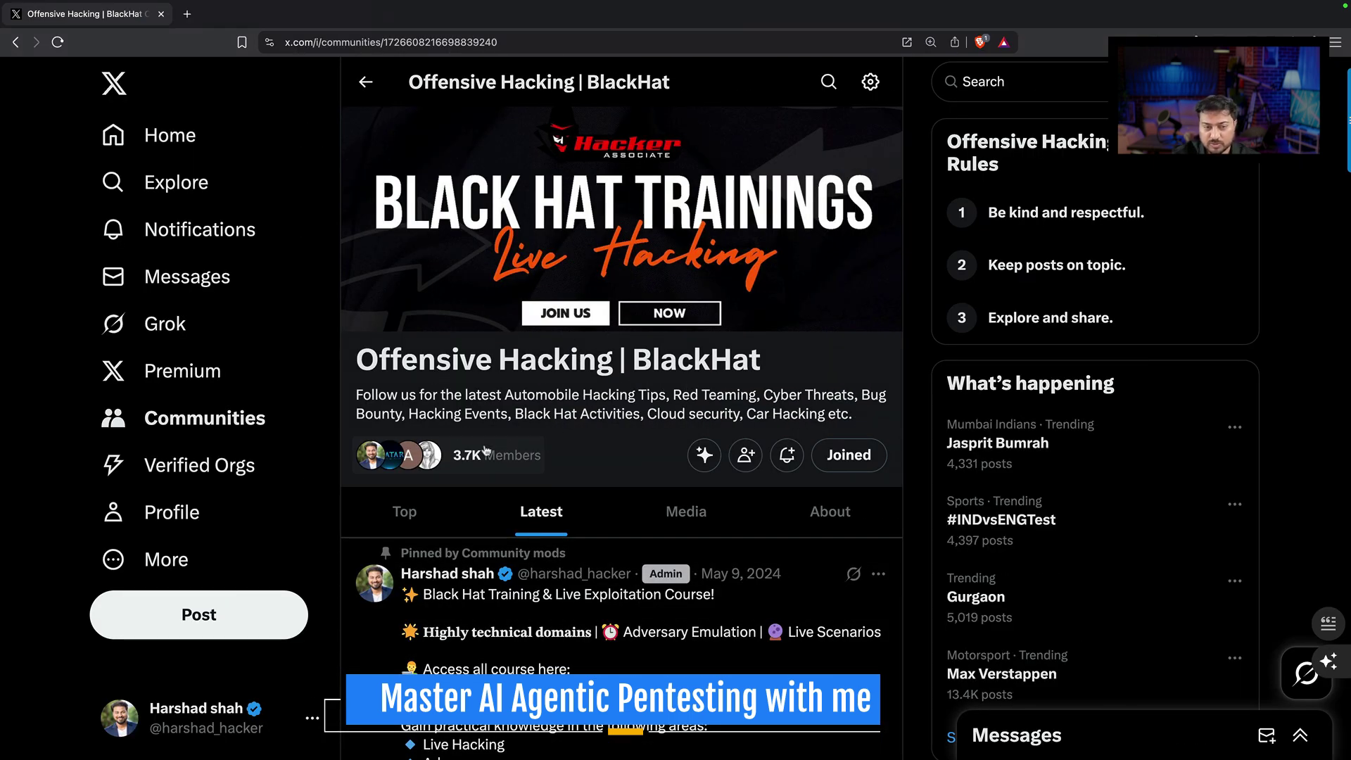
Step: Browse the latest posts in the Offensive Hacking | BlackHat community on X and return to the LinkedIn page
scroll(639, 457, down, 15)
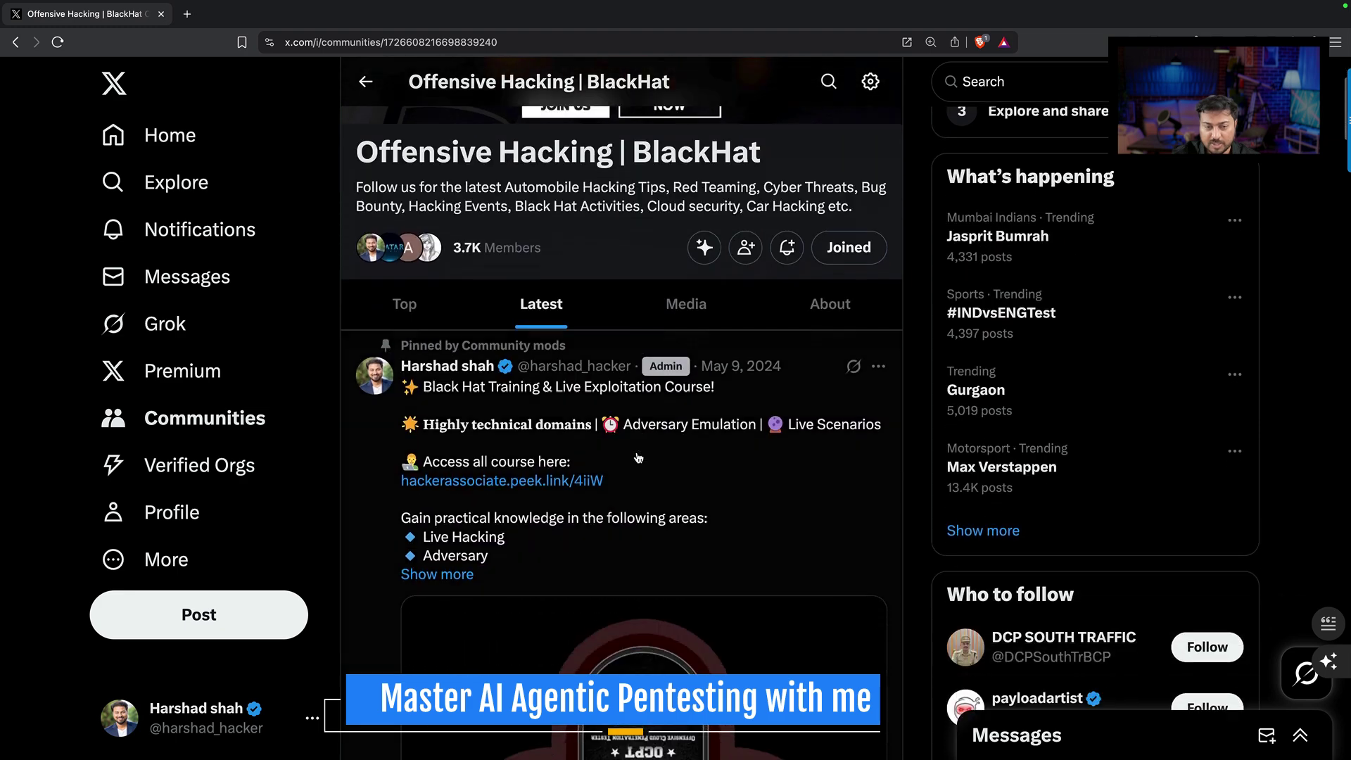
scroll(639, 458, down, 6)
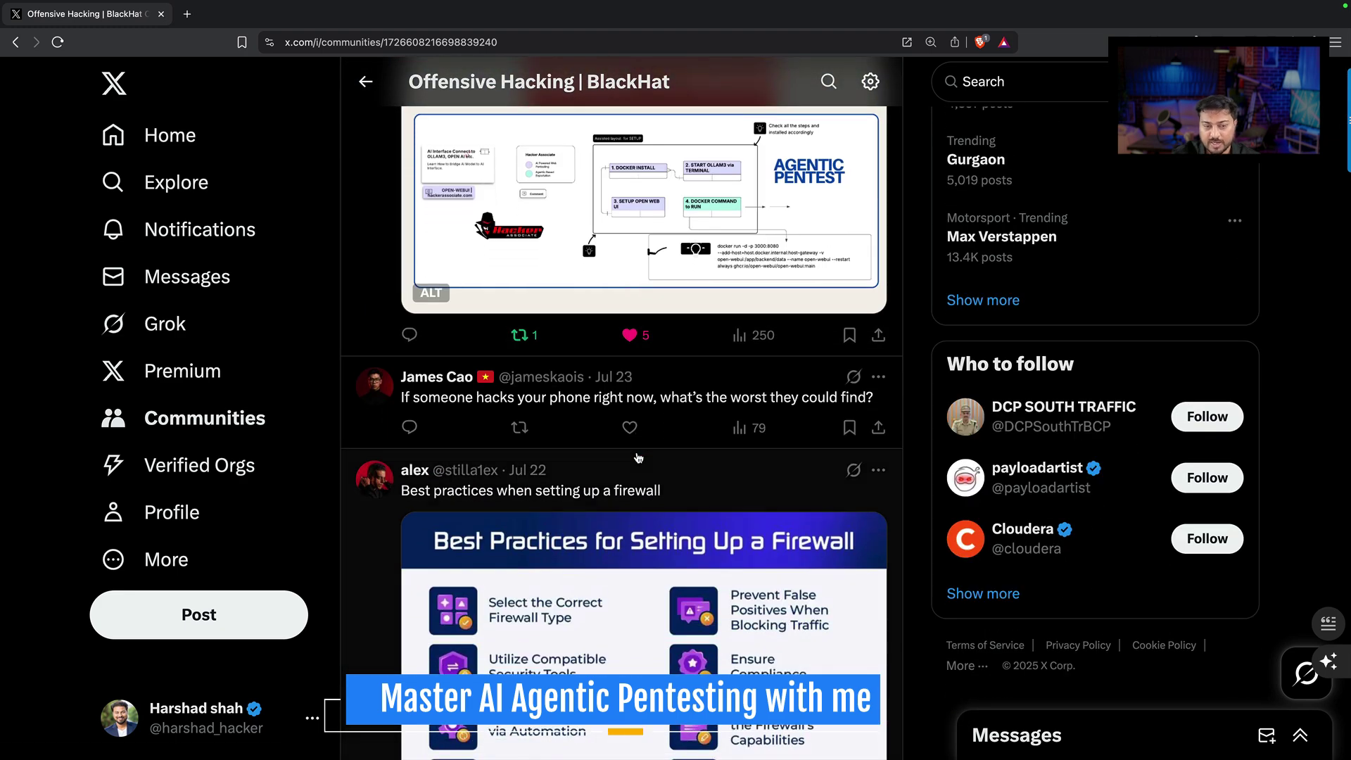
scroll(639, 458, down, 14)
scroll(639, 459, down, 20)
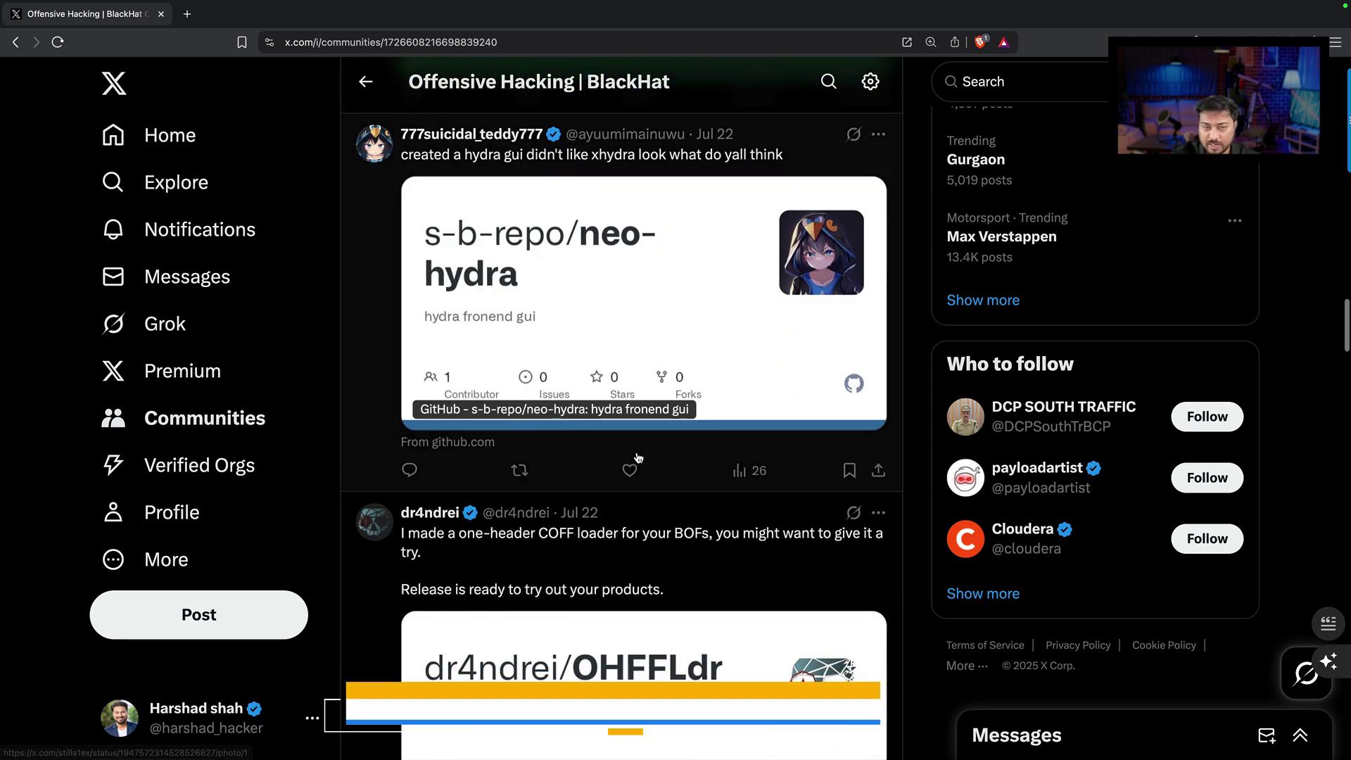
scroll(639, 458, up, 5)
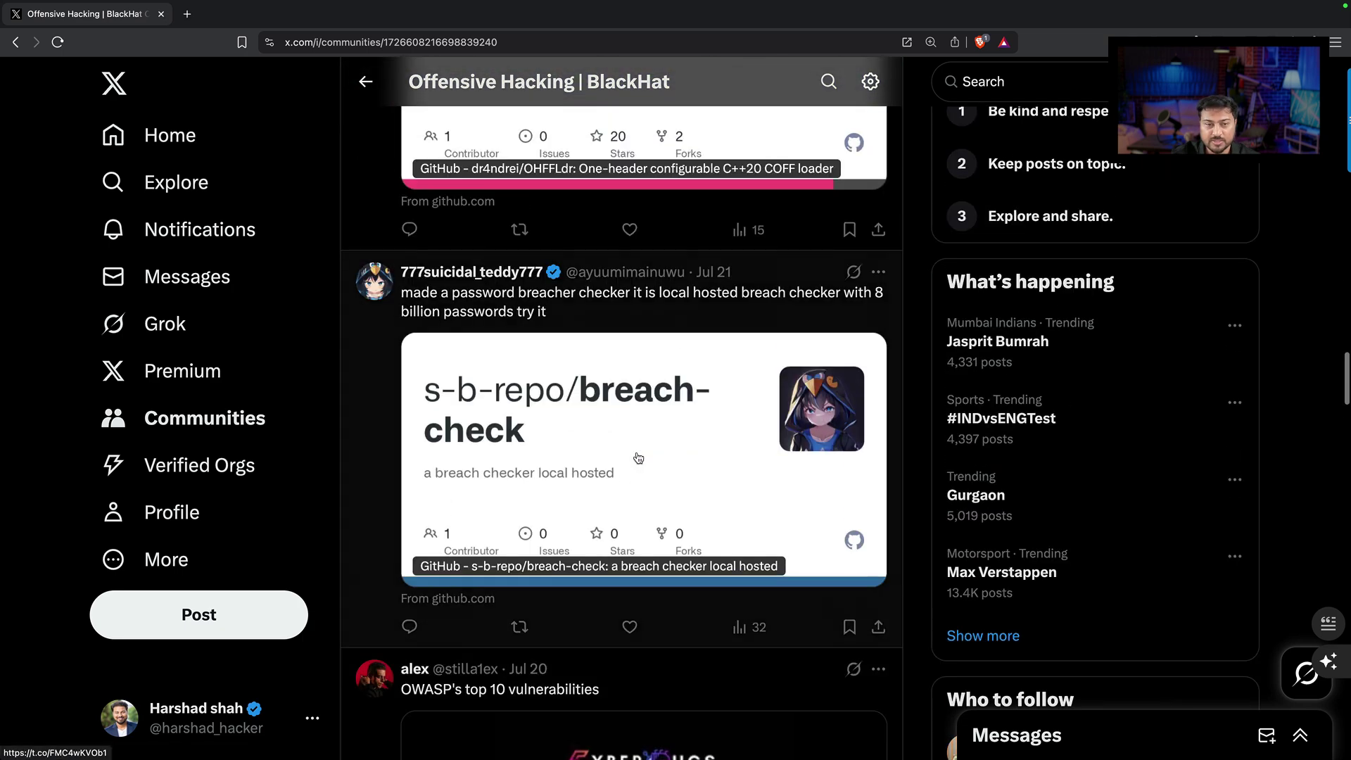
scroll(662, 427, up, 10)
scroll(662, 428, up, 5)
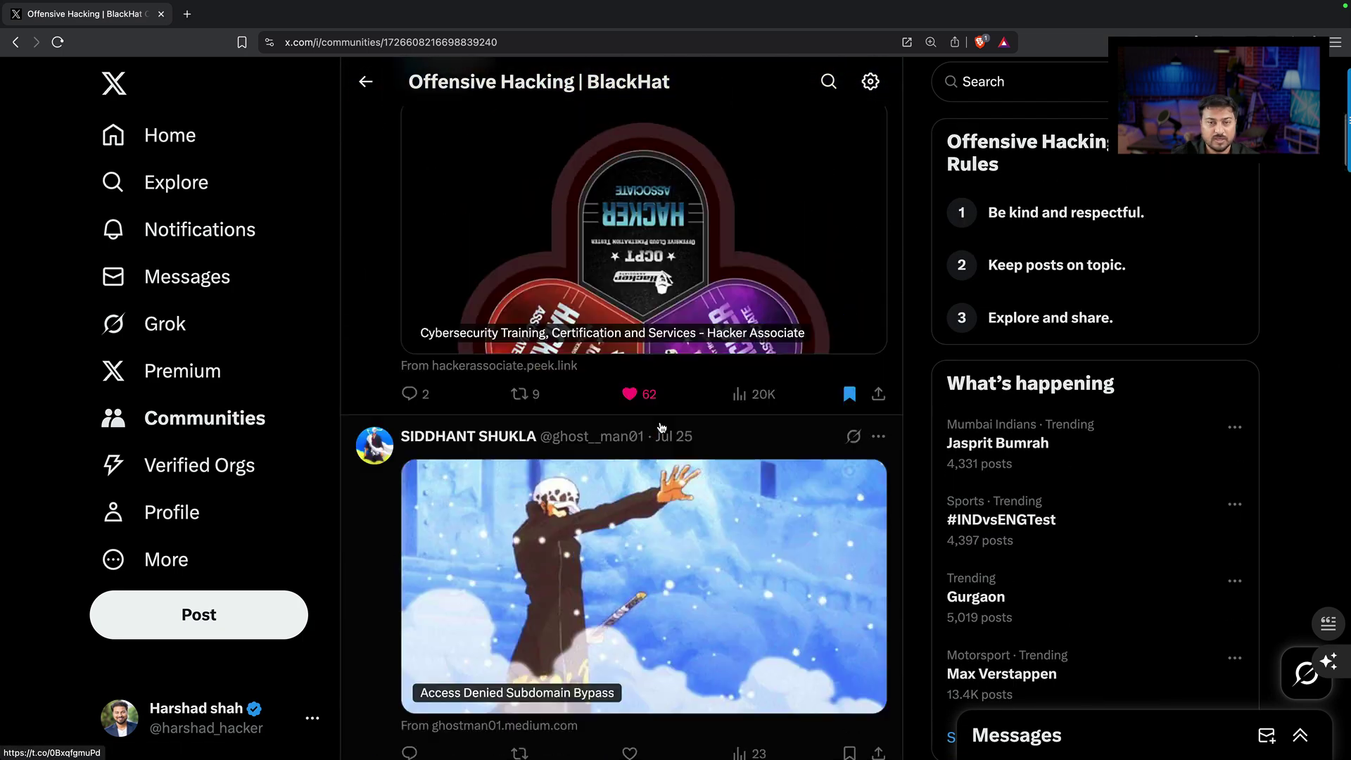
key(ctrl+Right)
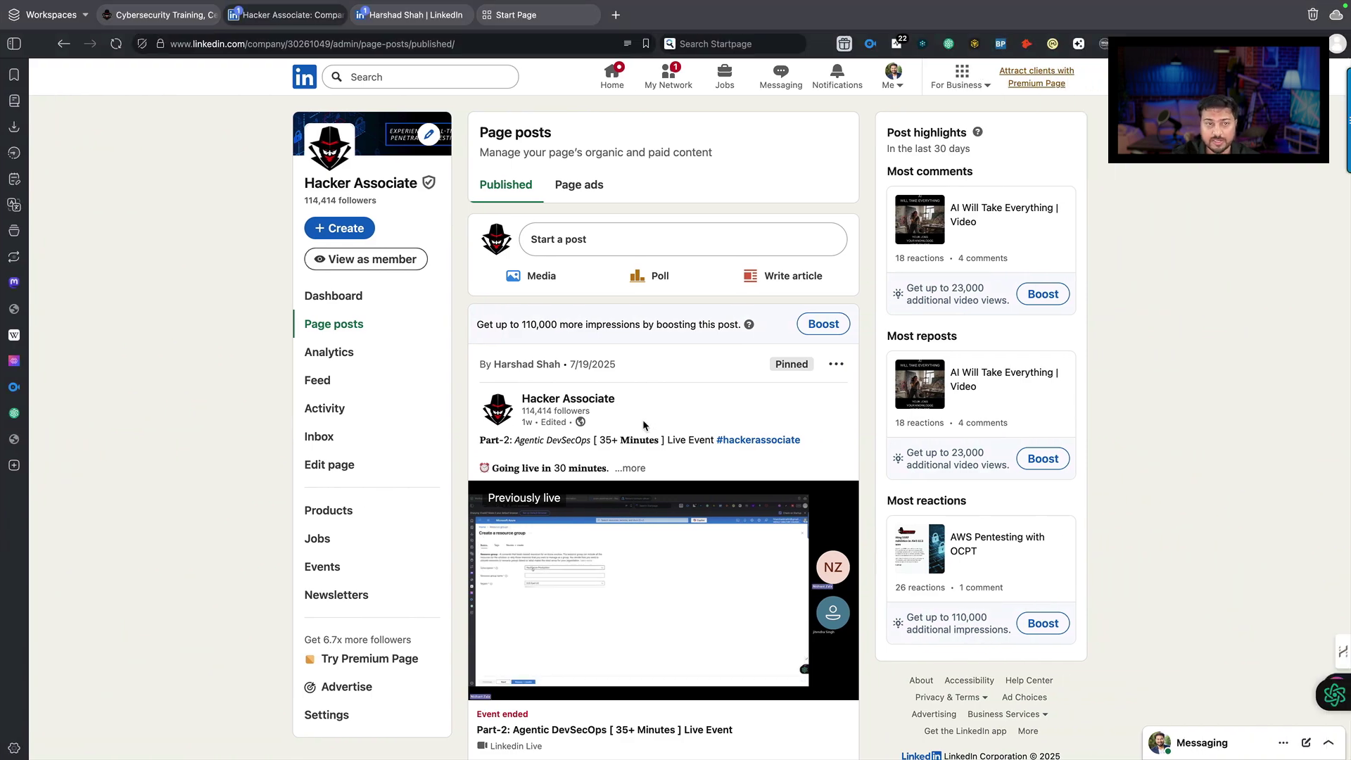
Step: Return to the desktop and launch the Claude app through the app launcher
key(ctrl+Left)
key(ctrl+Left)
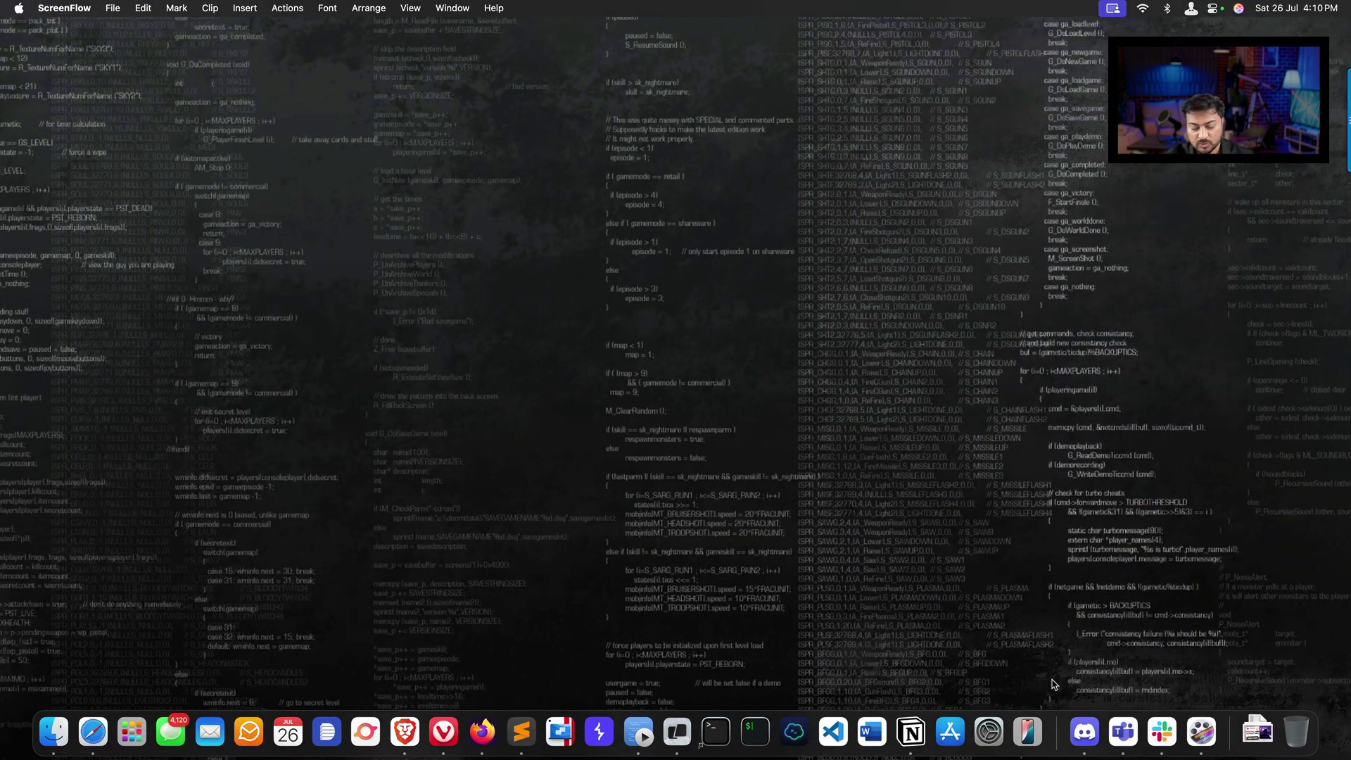
key(alt+space)
text(Ca)
key(BackSpace)
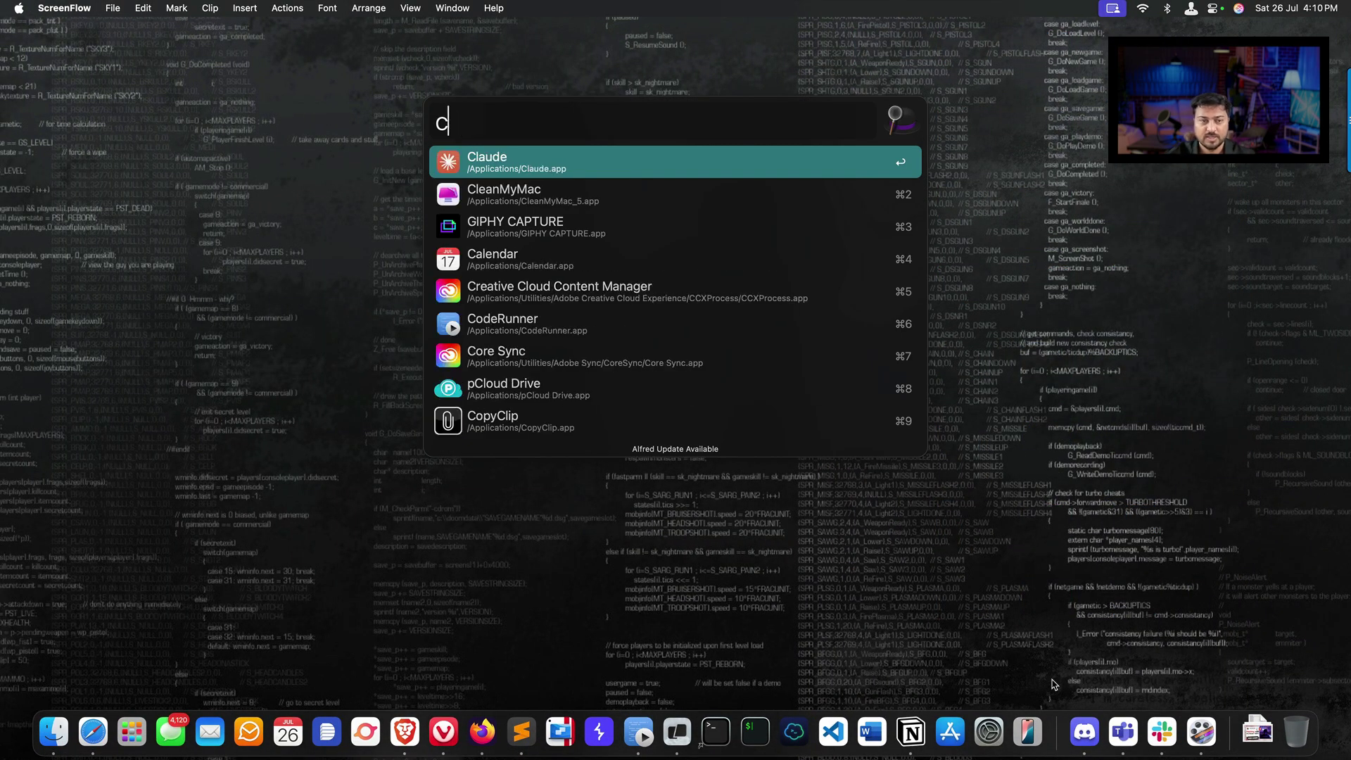
key(Down)
key(Down)
key(Up)
key(Up)
key(Return)
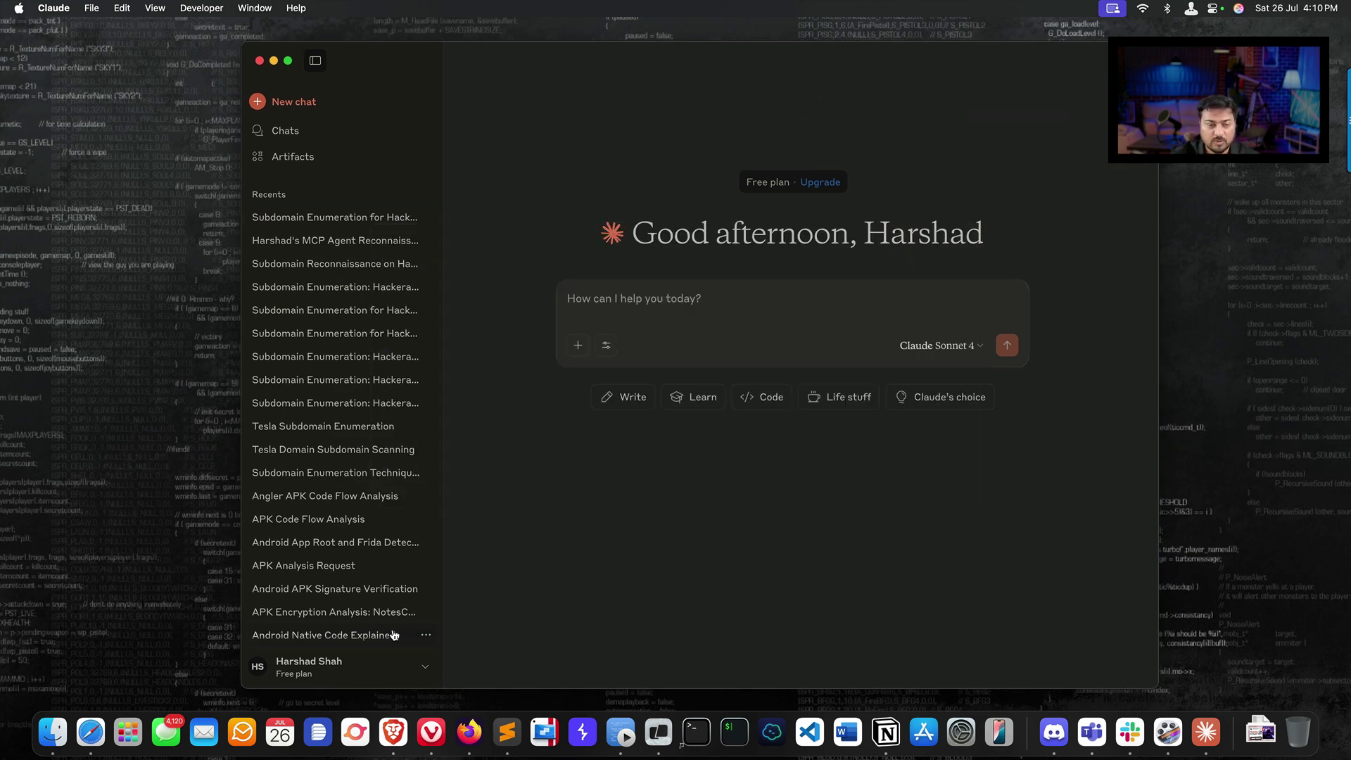
Step: Show the subfinder agent's details among the local MCP servers in Claude's developer settings
click(428, 669)
click(299, 529)
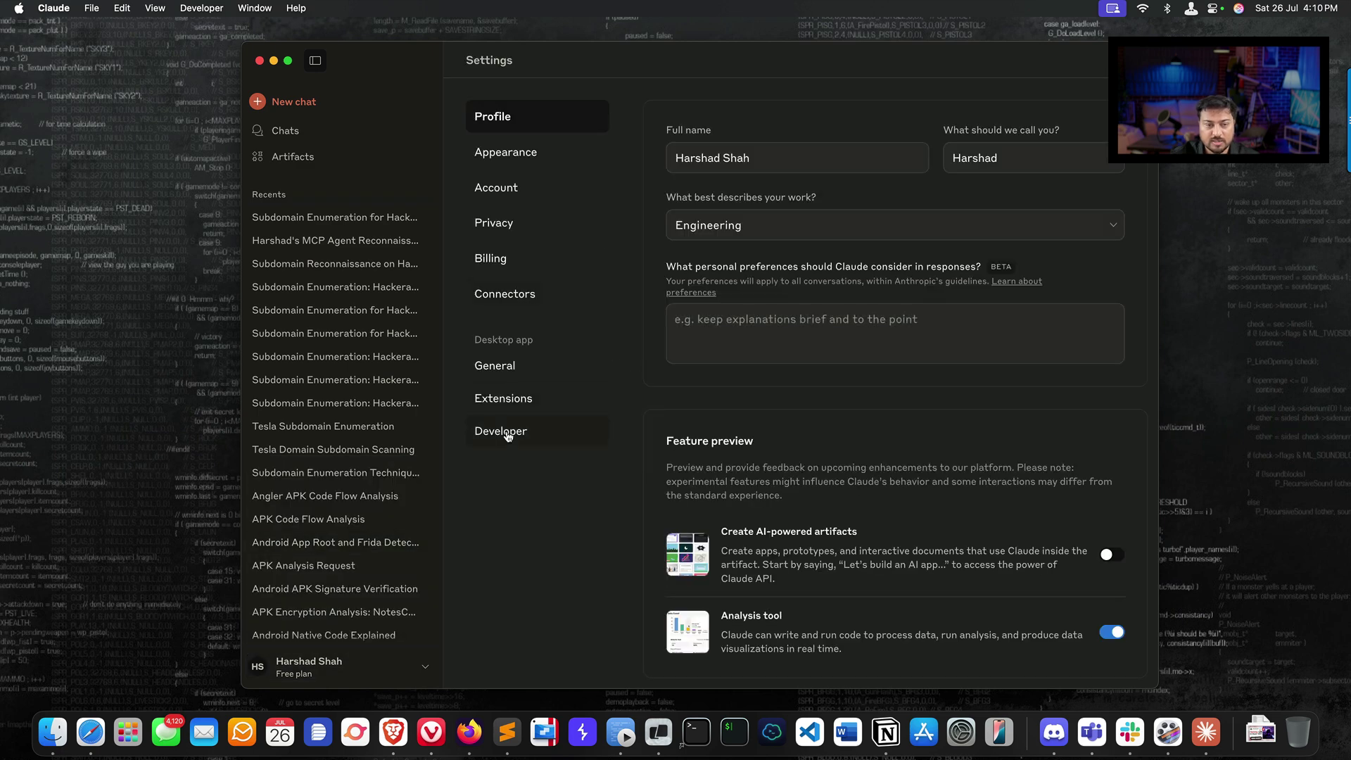
click(507, 434)
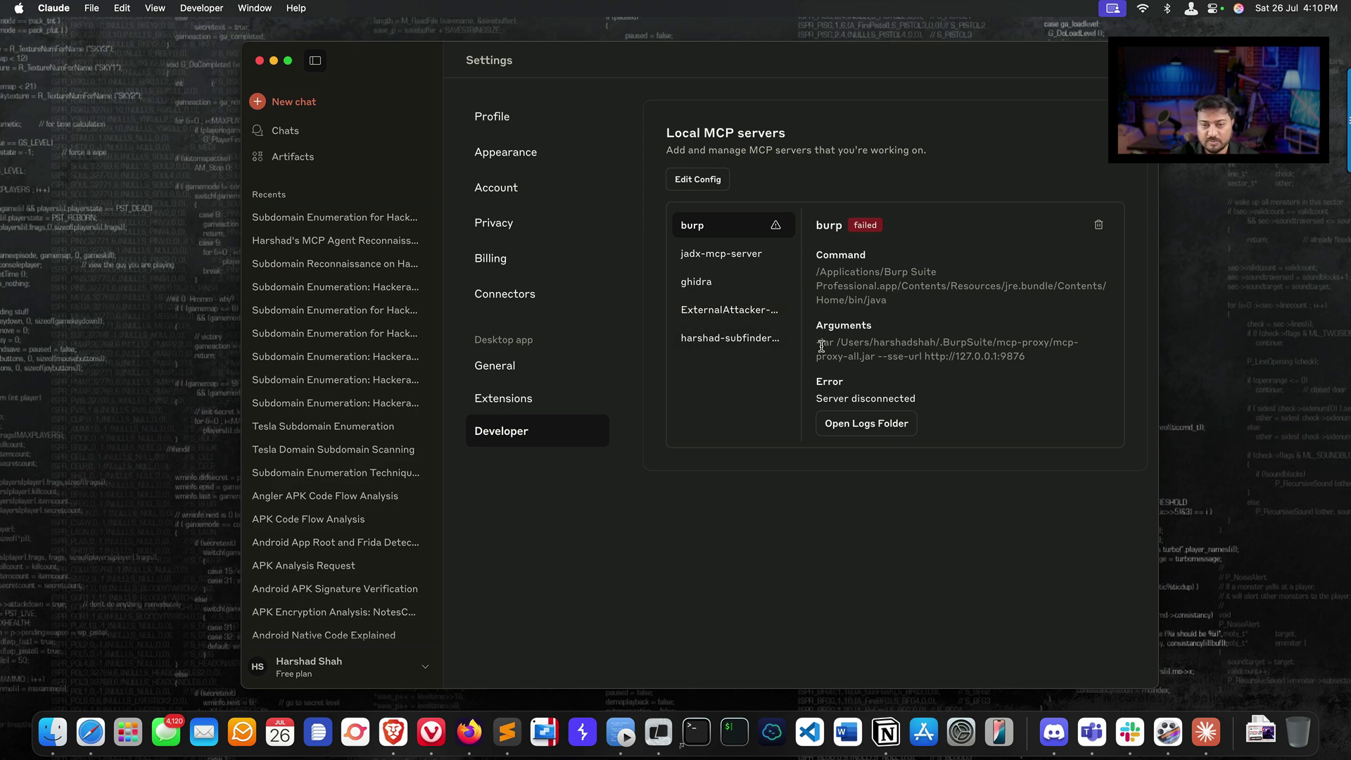
click(768, 345)
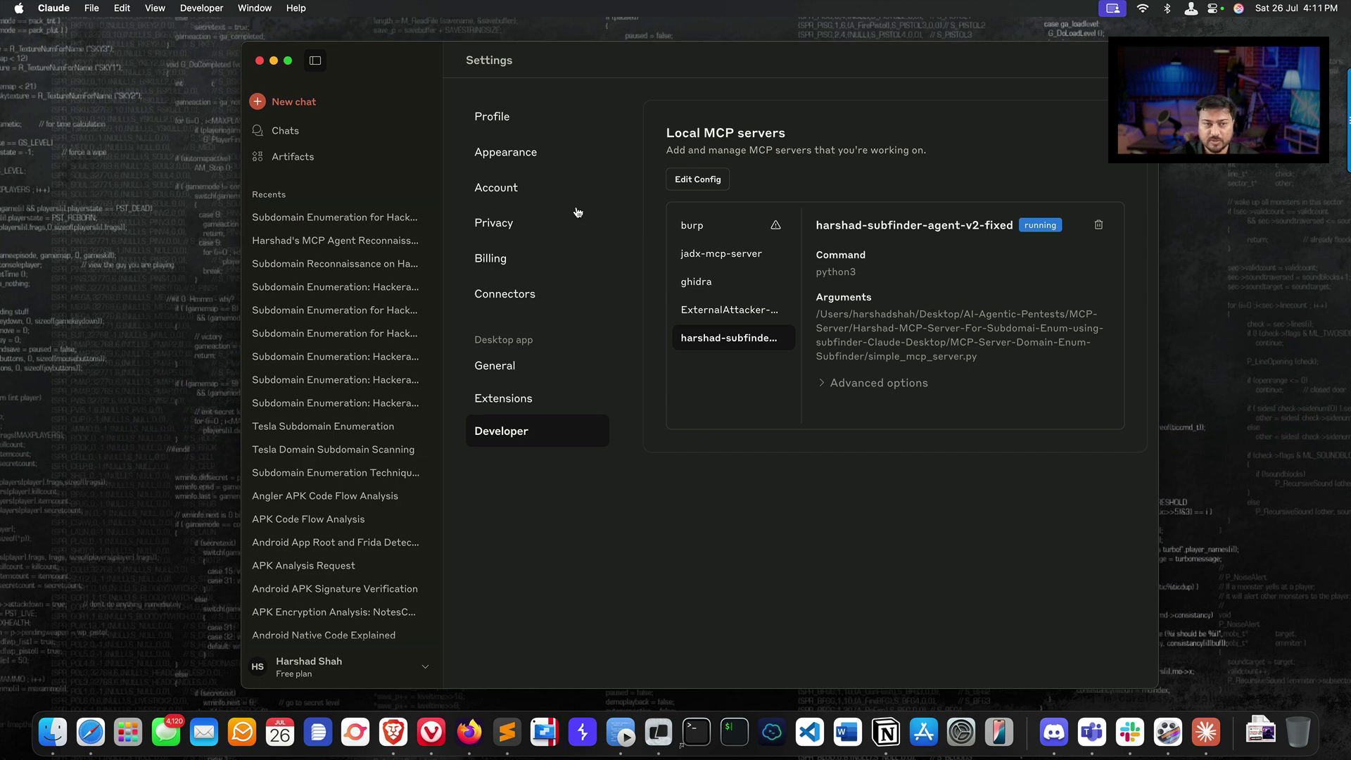
Step: In a new Claude chat, submit the Sublime Text prompt for MCP subdomain enumeration of hackerassociate.com without filtering for active only
click(396, 141)
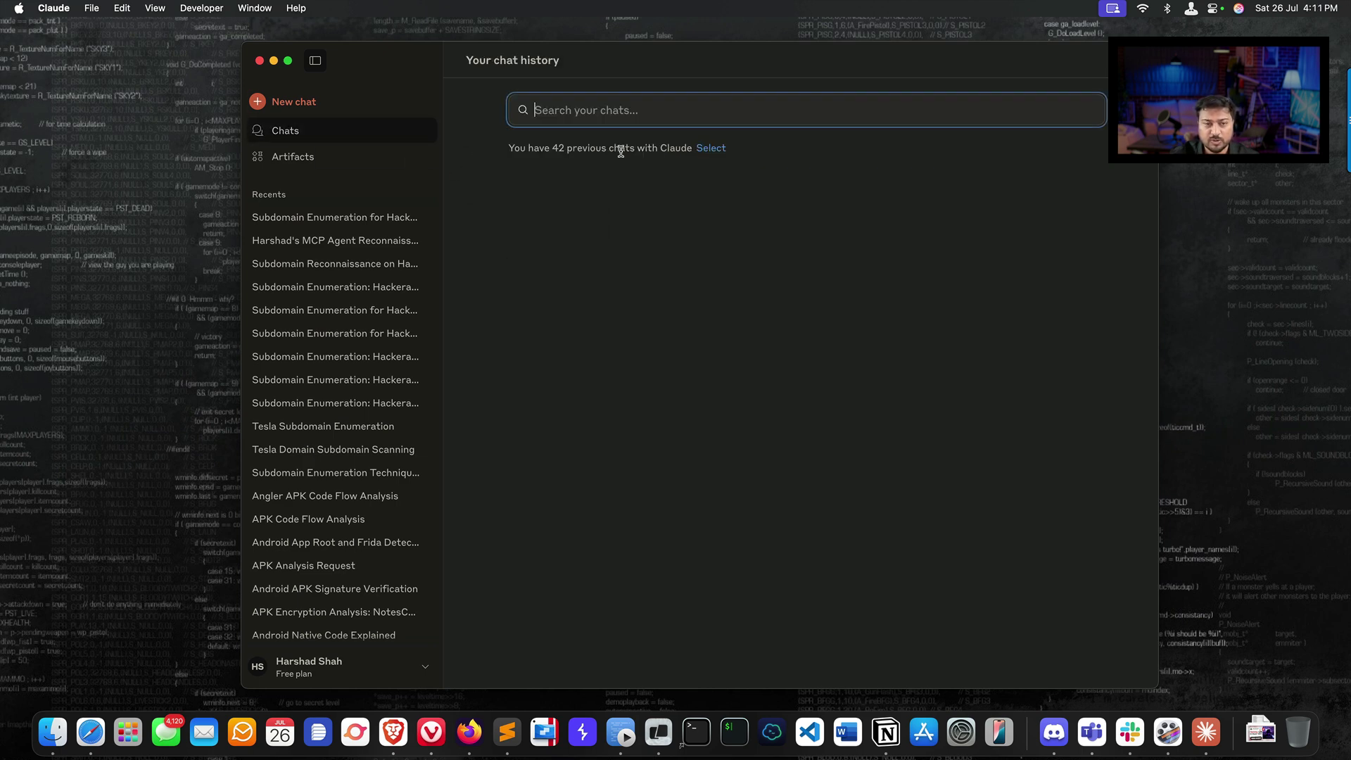
click(296, 104)
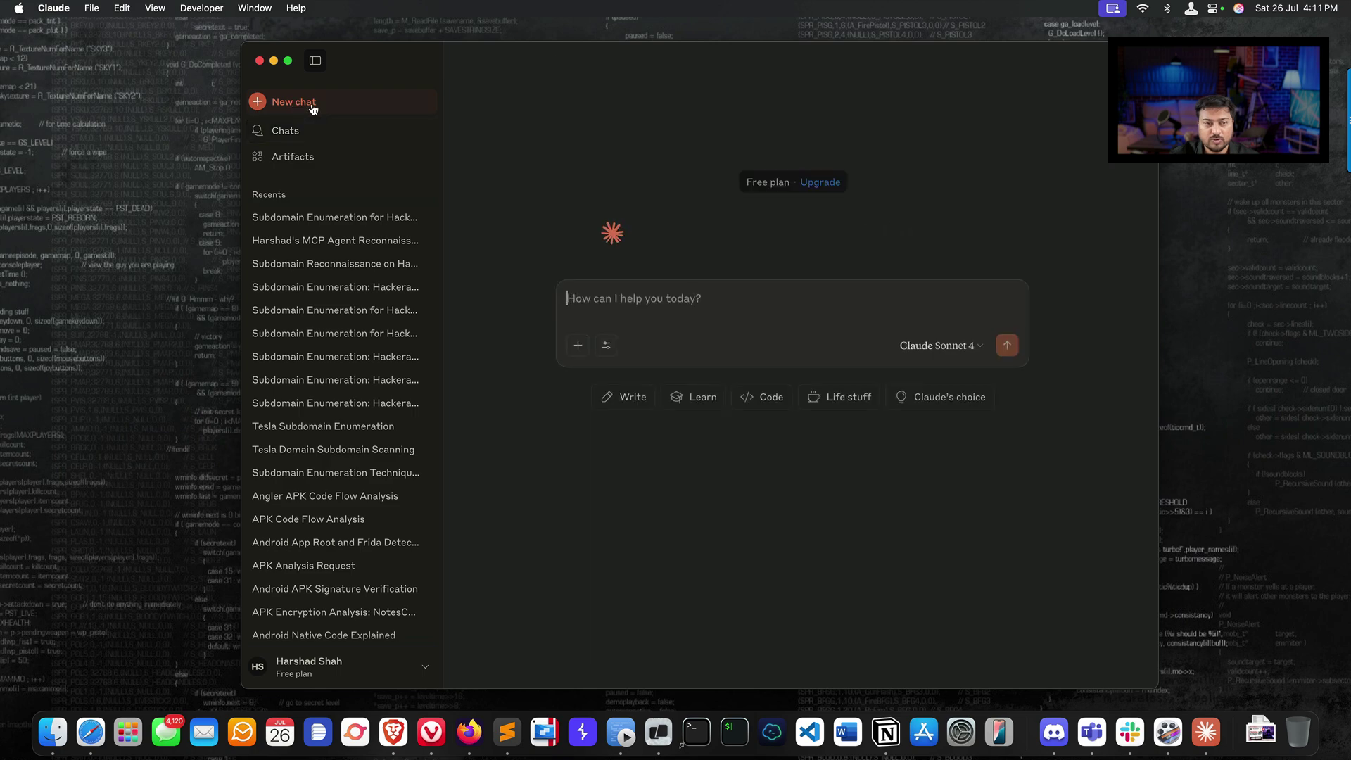
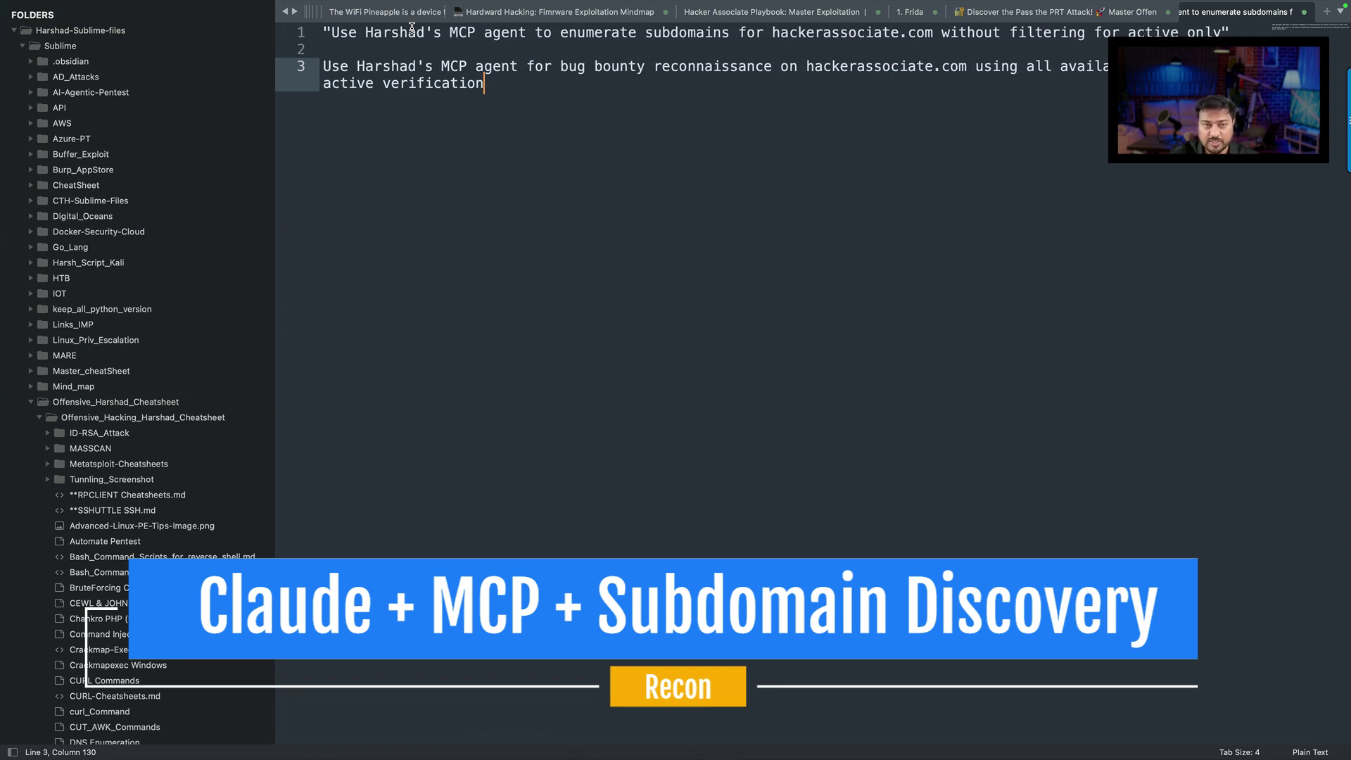
shift+click(340, 69)
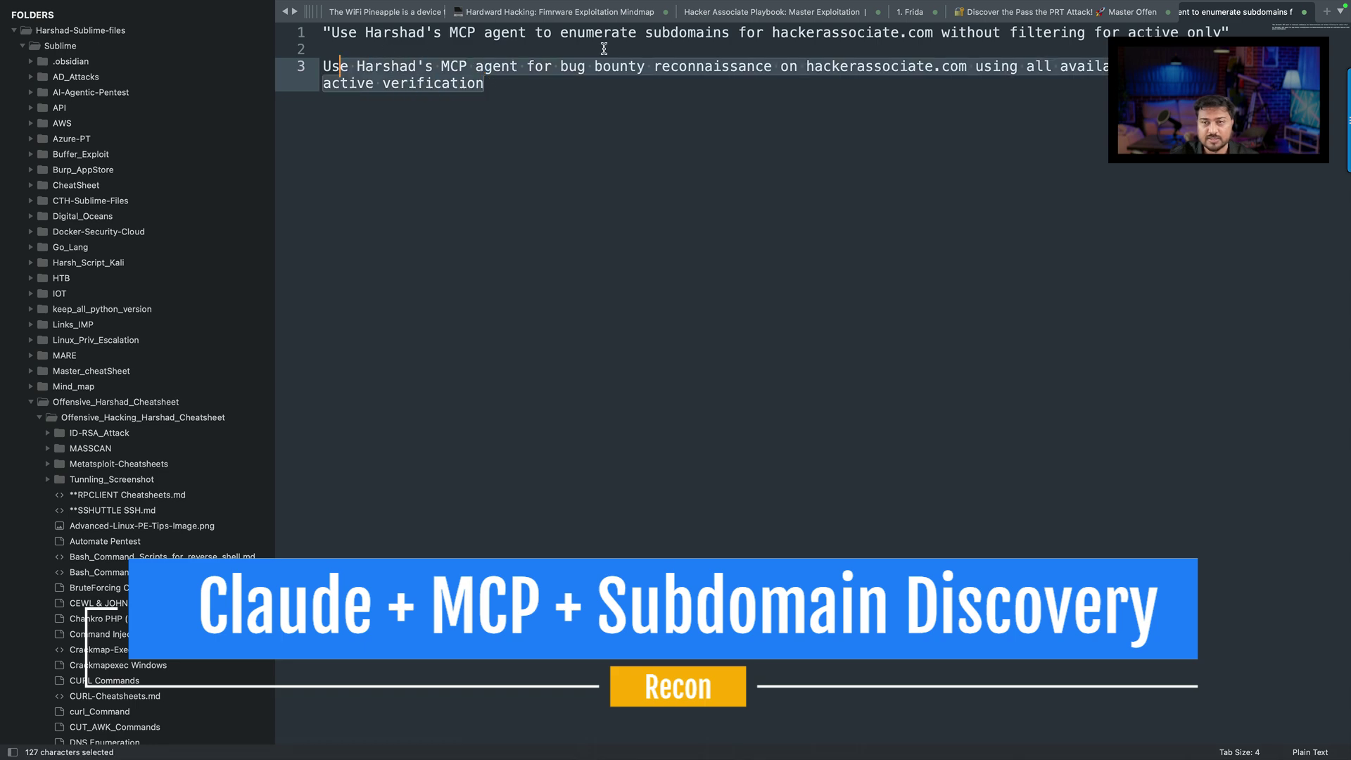
click(922, 41)
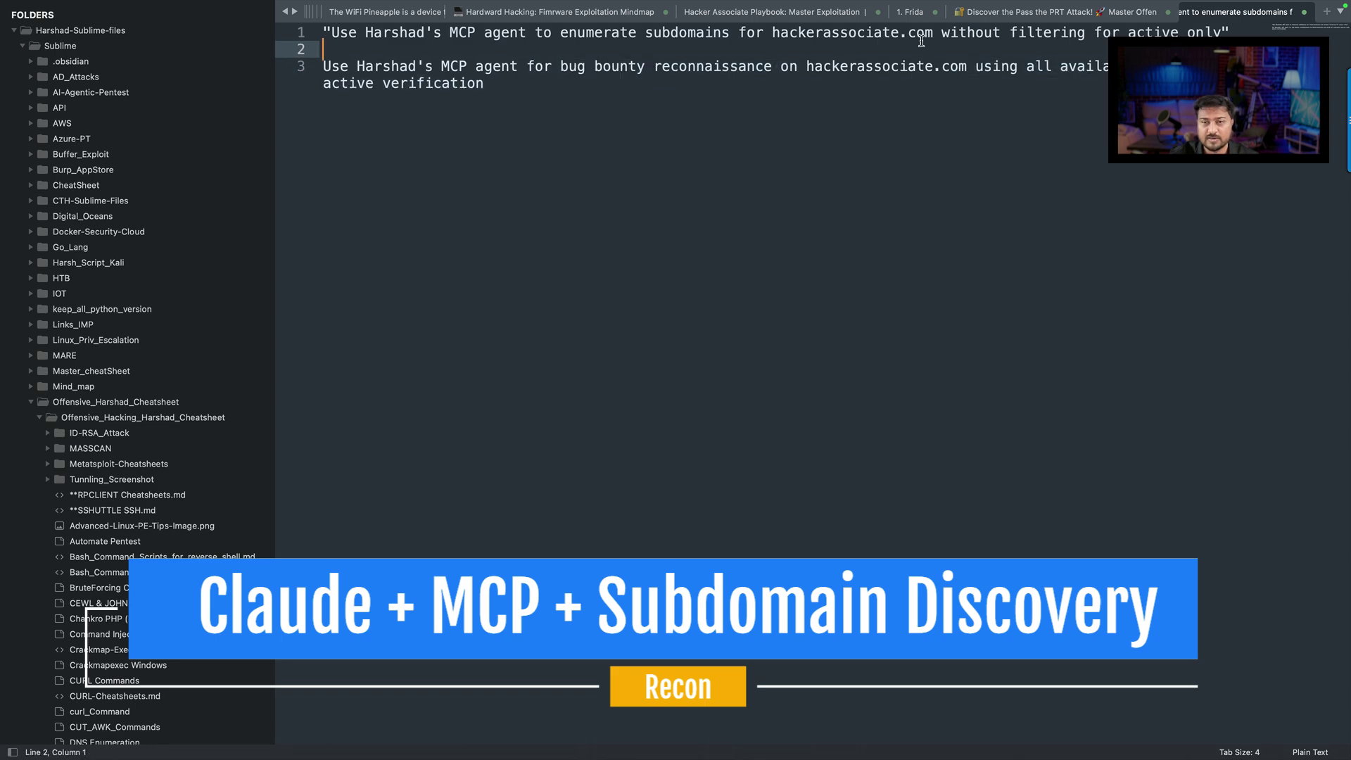
triple_click(811, 40)
key(super+c)
key(super+Tab)
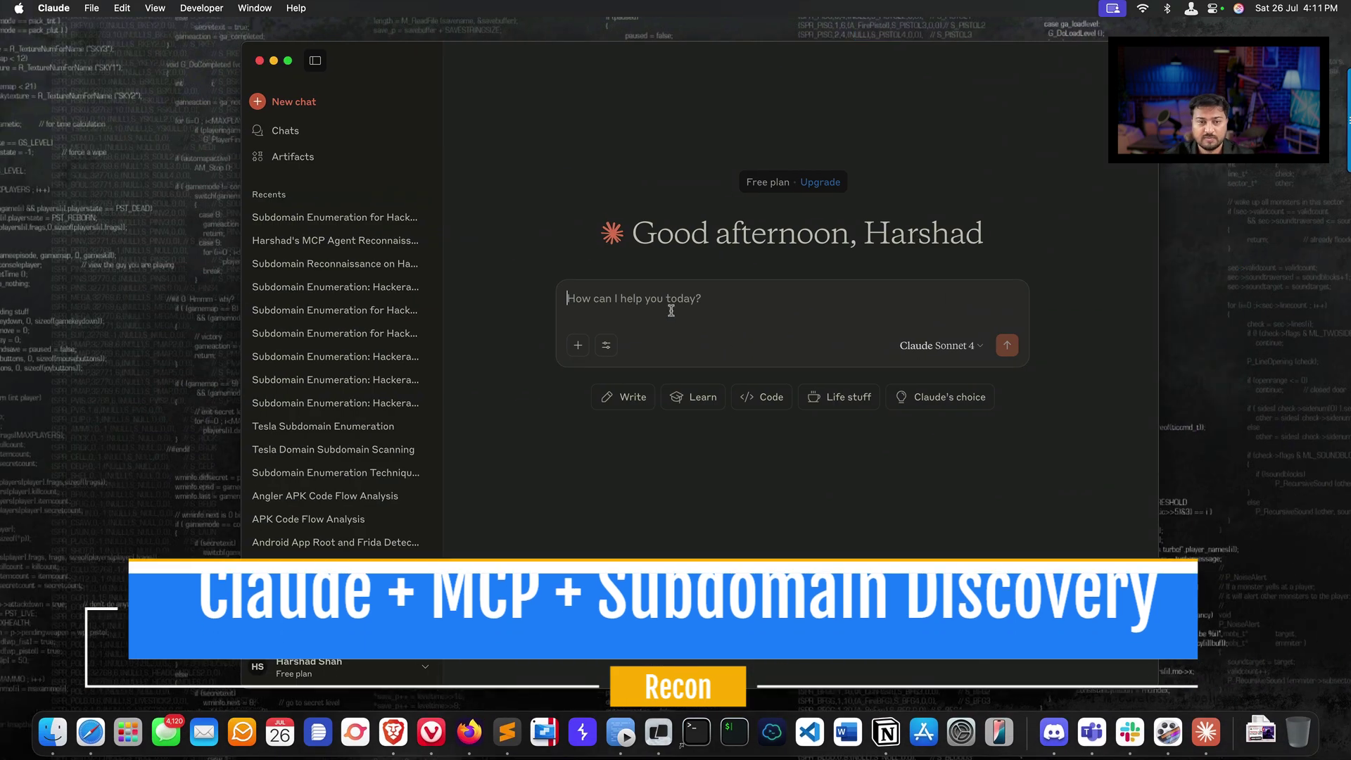
key(super+v)
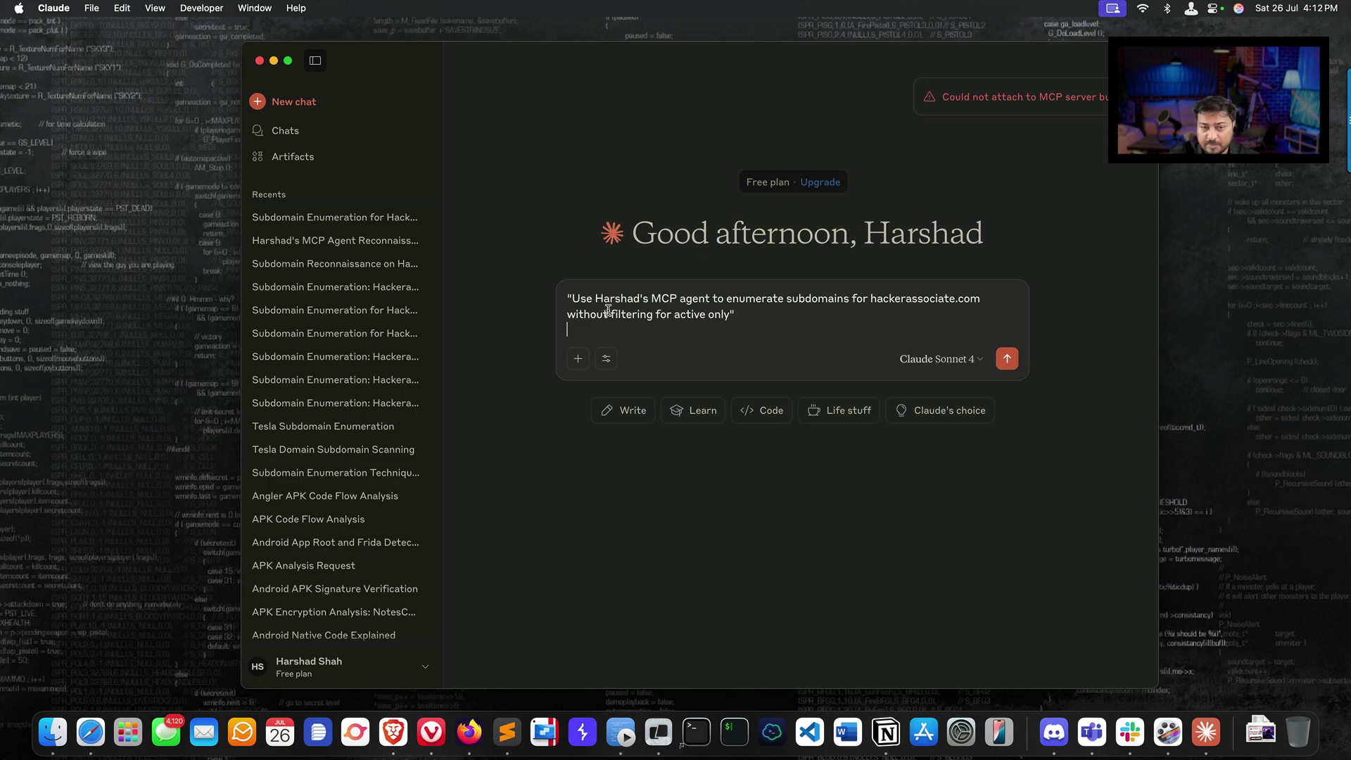
drag(596, 298, 656, 298)
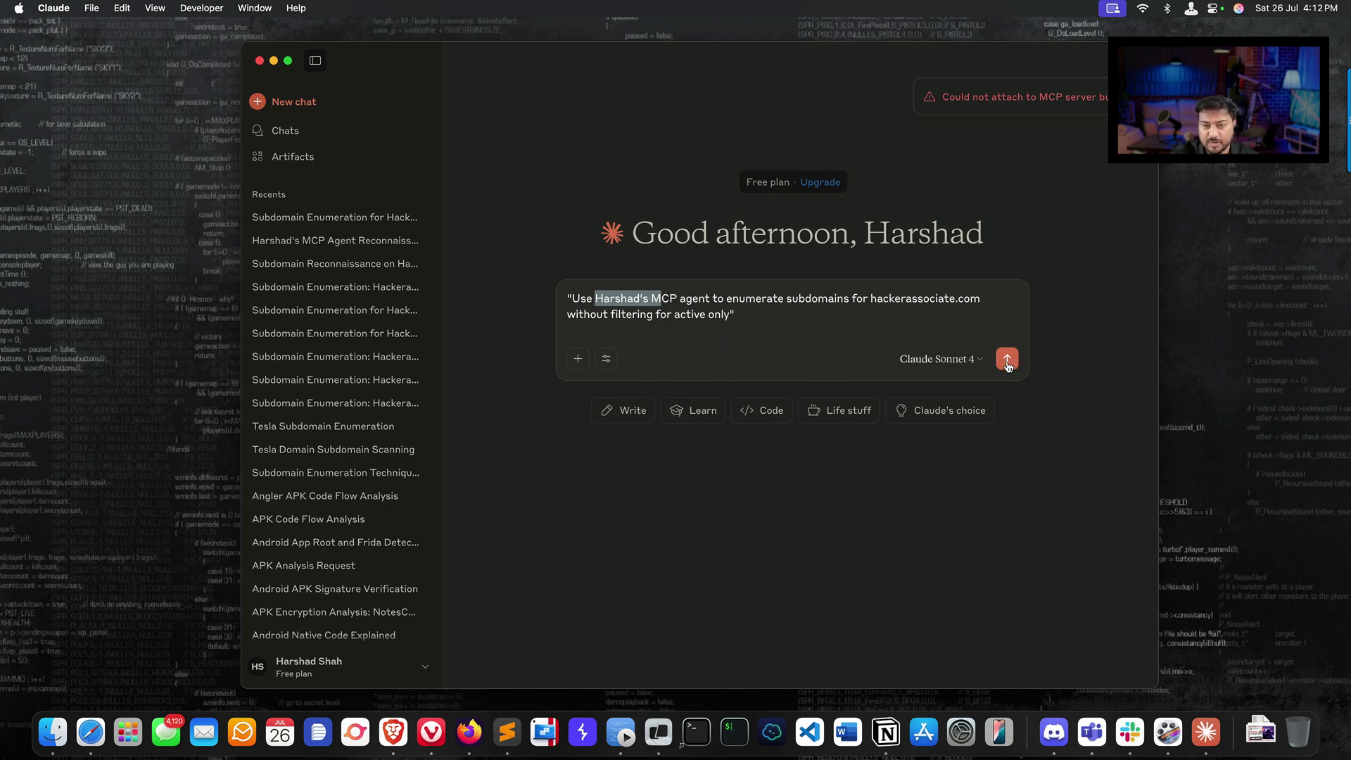
click(1007, 360)
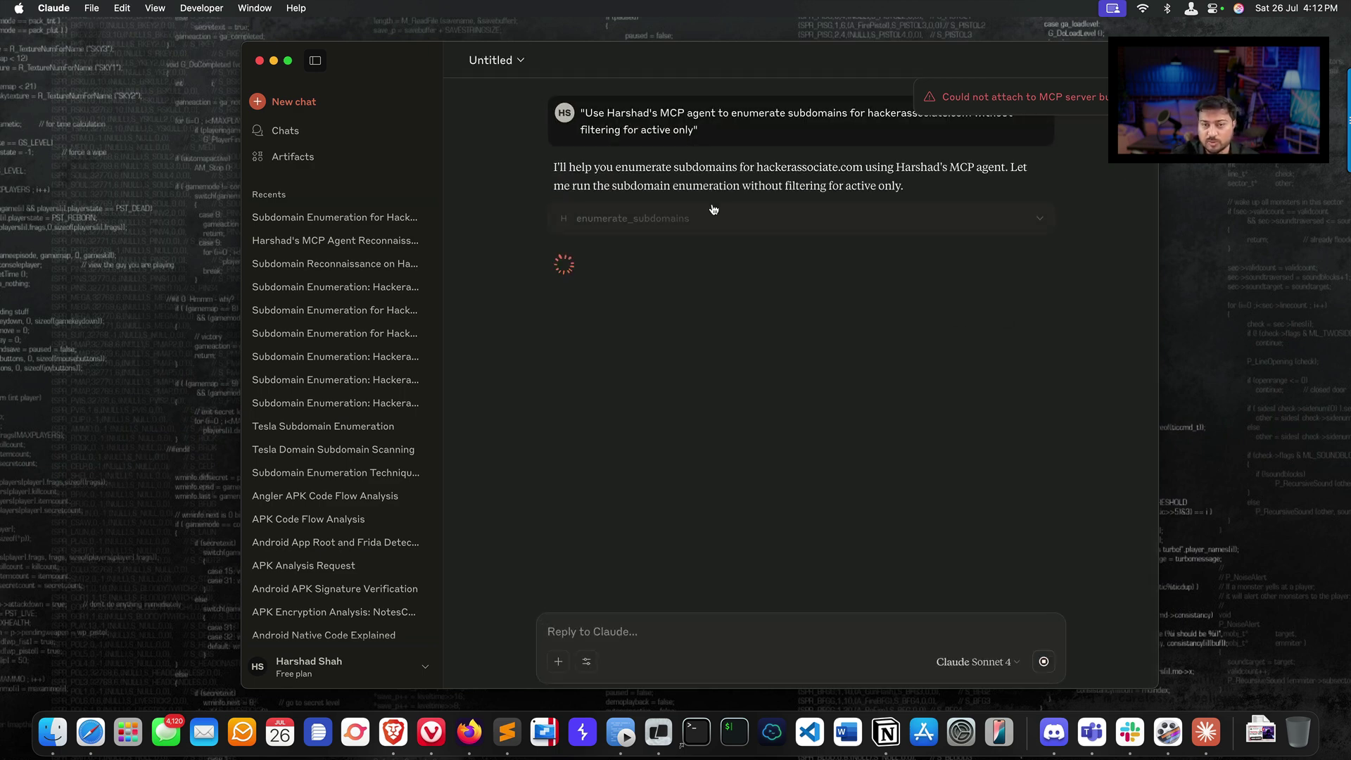
Step: Check the Downloads folder for the subdomain results file and expand the details of the enumerate_subdomains call
click(1260, 732)
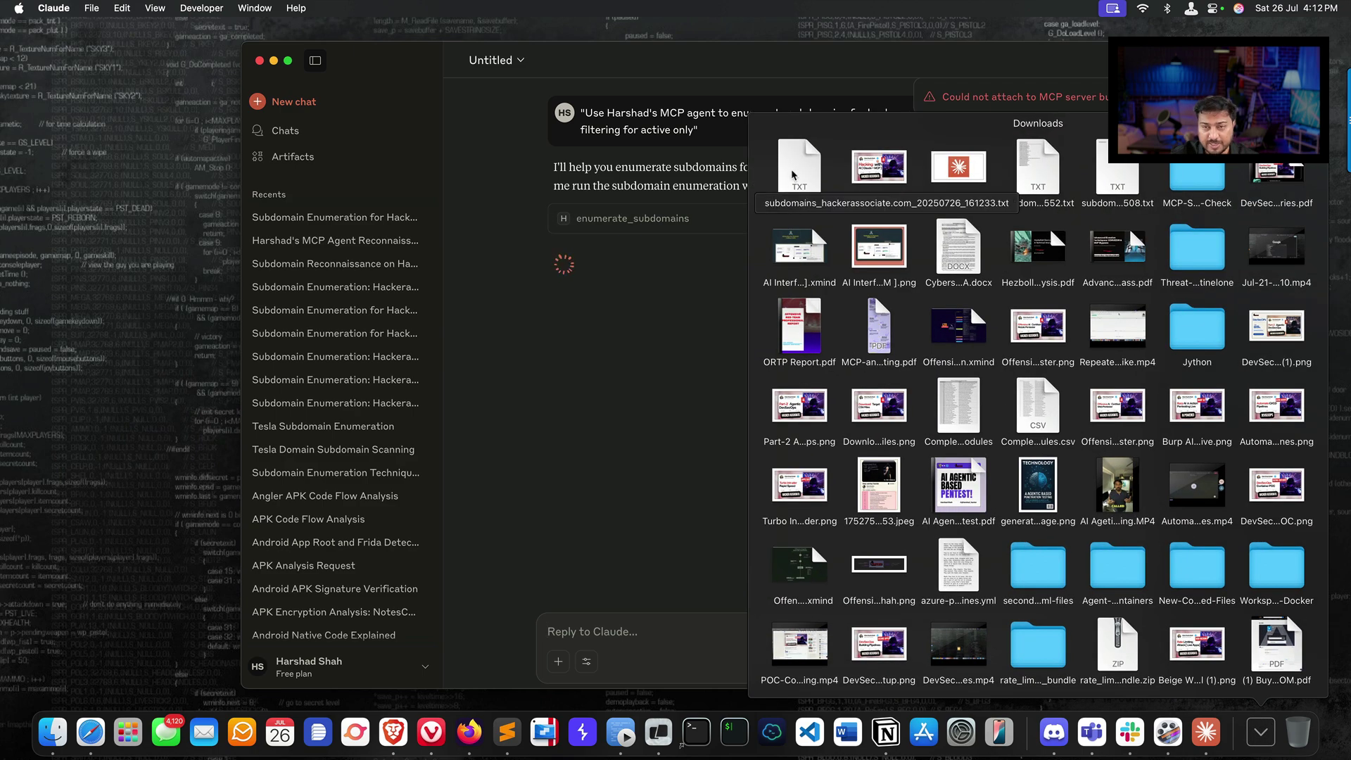
click(691, 291)
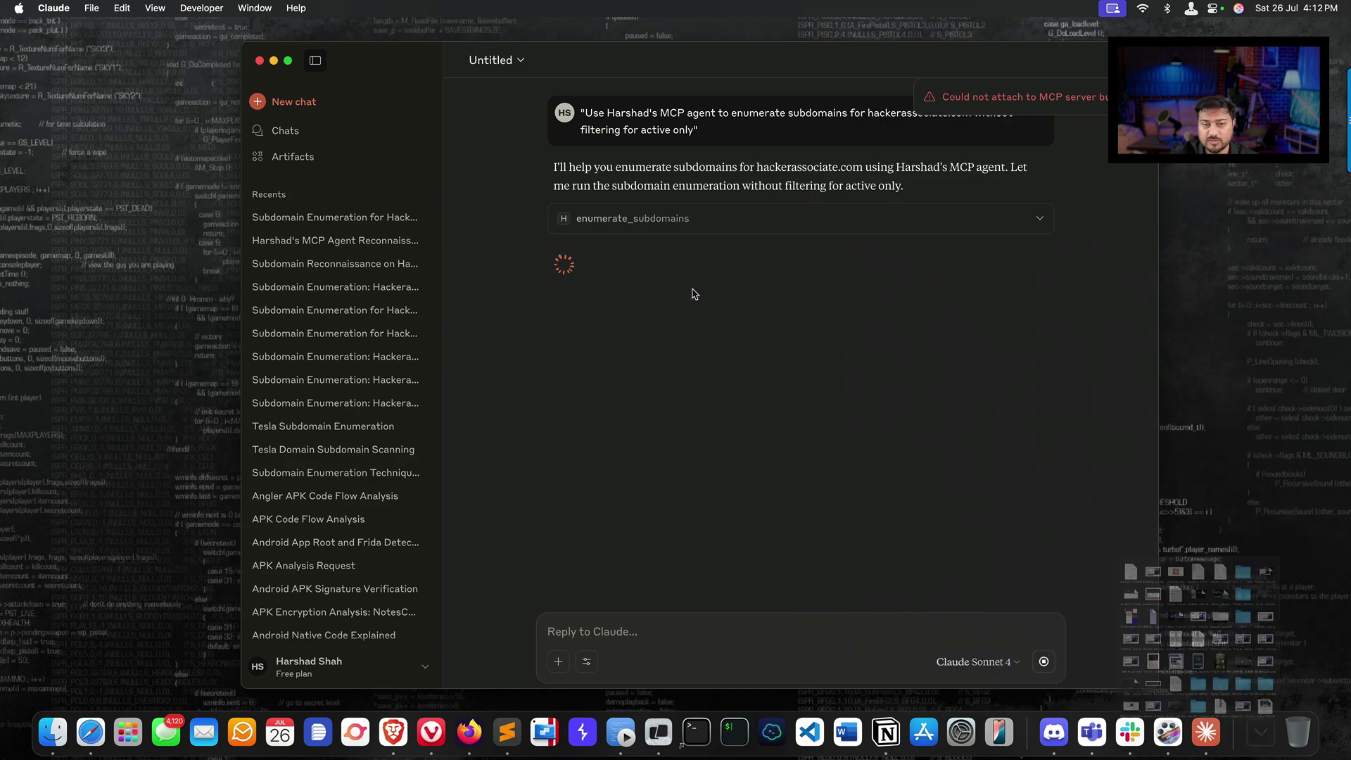
click(1029, 224)
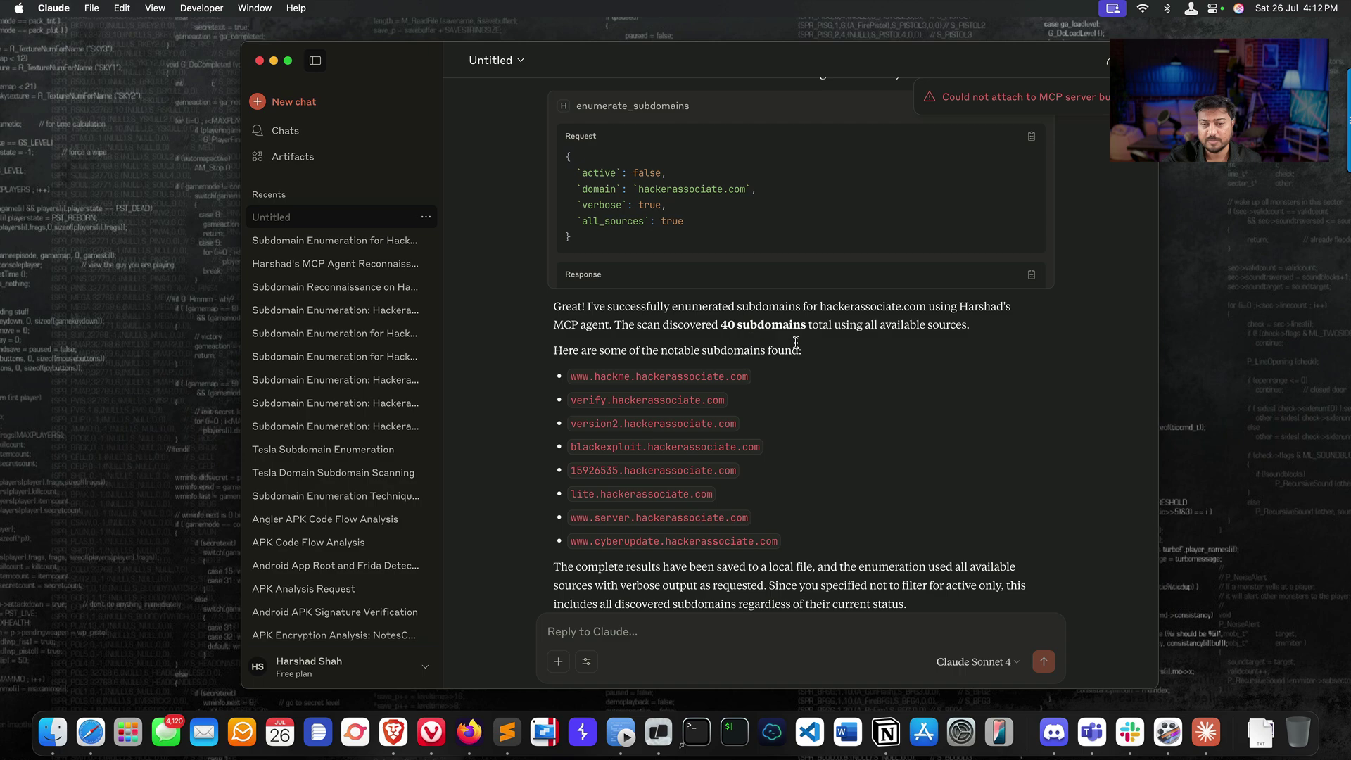
Step: Open subdomains_hackerassociate.com_20250726_161233.txt from Downloads, review its subdomain list, and close it
click(1260, 732)
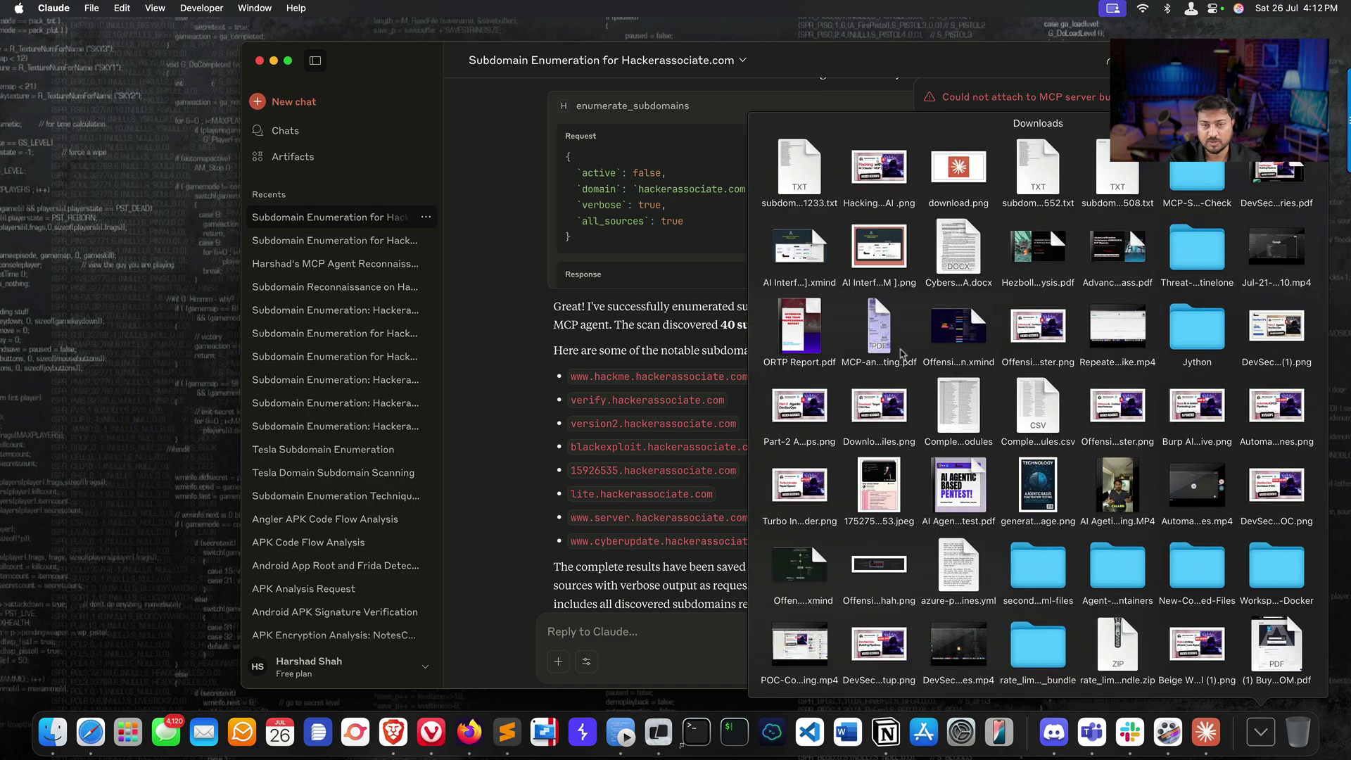
click(820, 188)
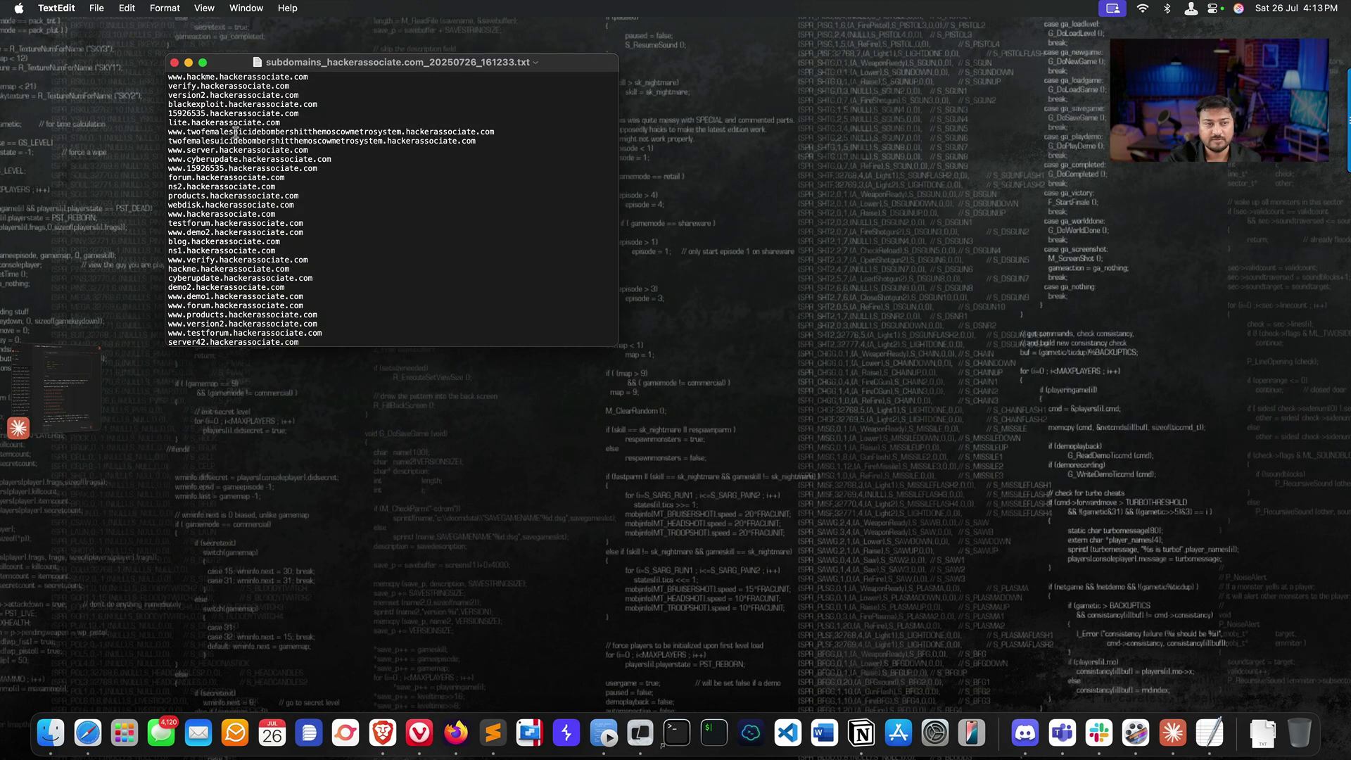
scroll(231, 129, down, 2)
scroll(231, 129, down, 3)
scroll(214, 95, up, 4)
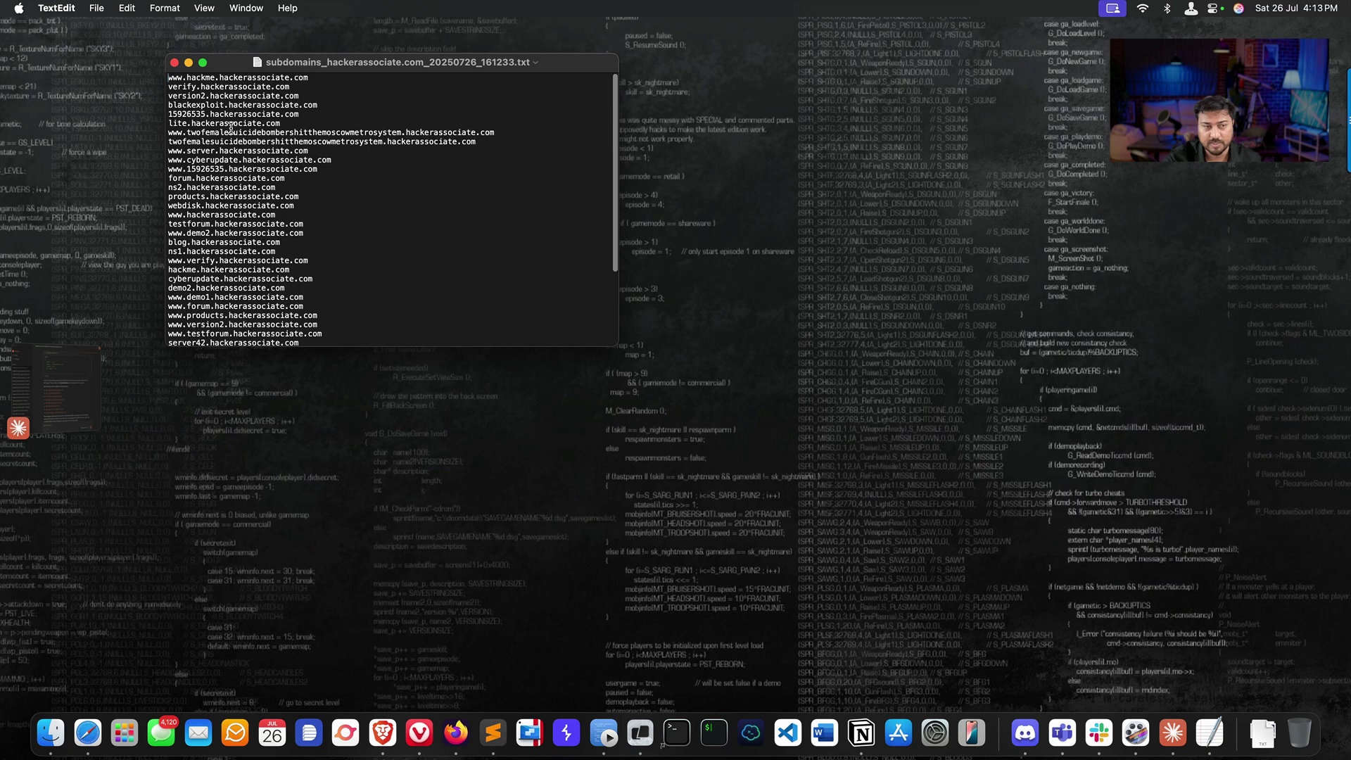
click(174, 62)
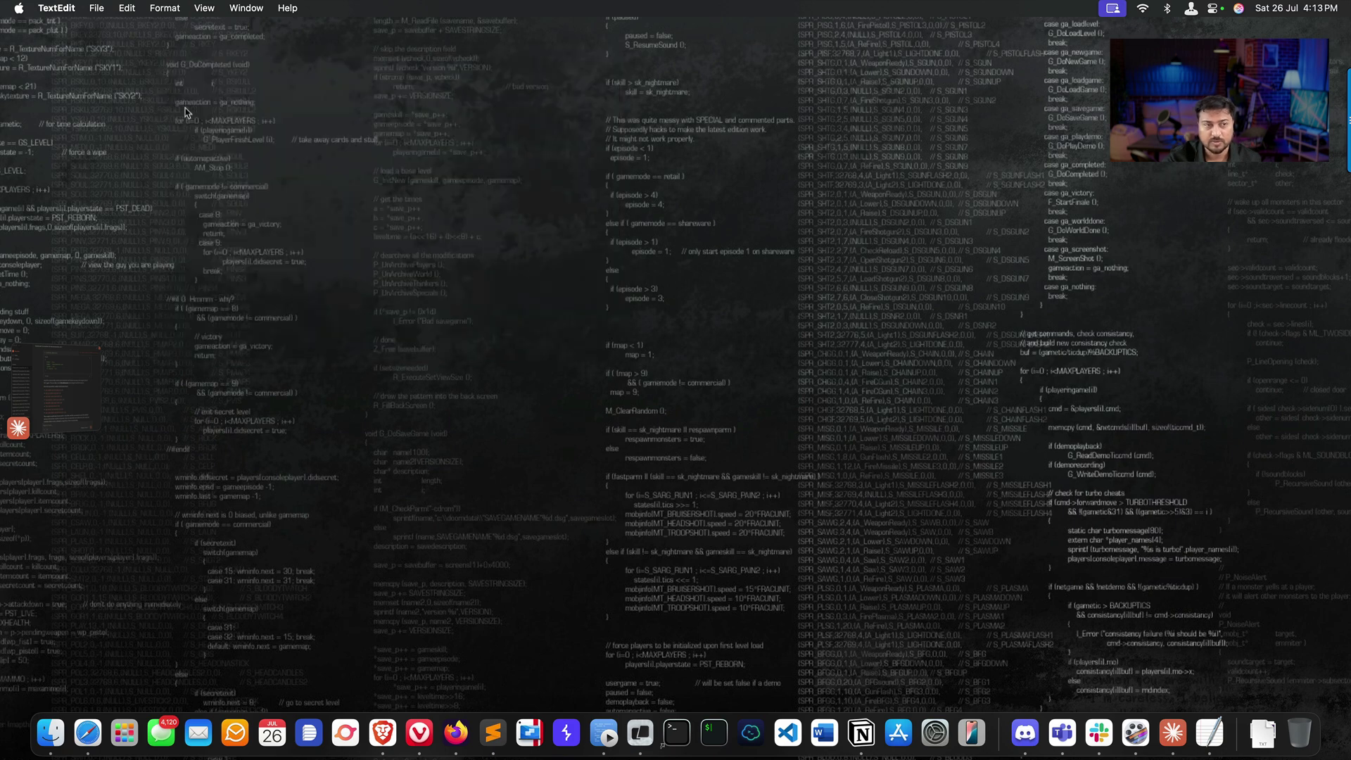
Step: Return to the Claude chat and resubmit the MCP subdomain enumeration prompt with tesla.com as the target, without filtering for active only
click(70, 389)
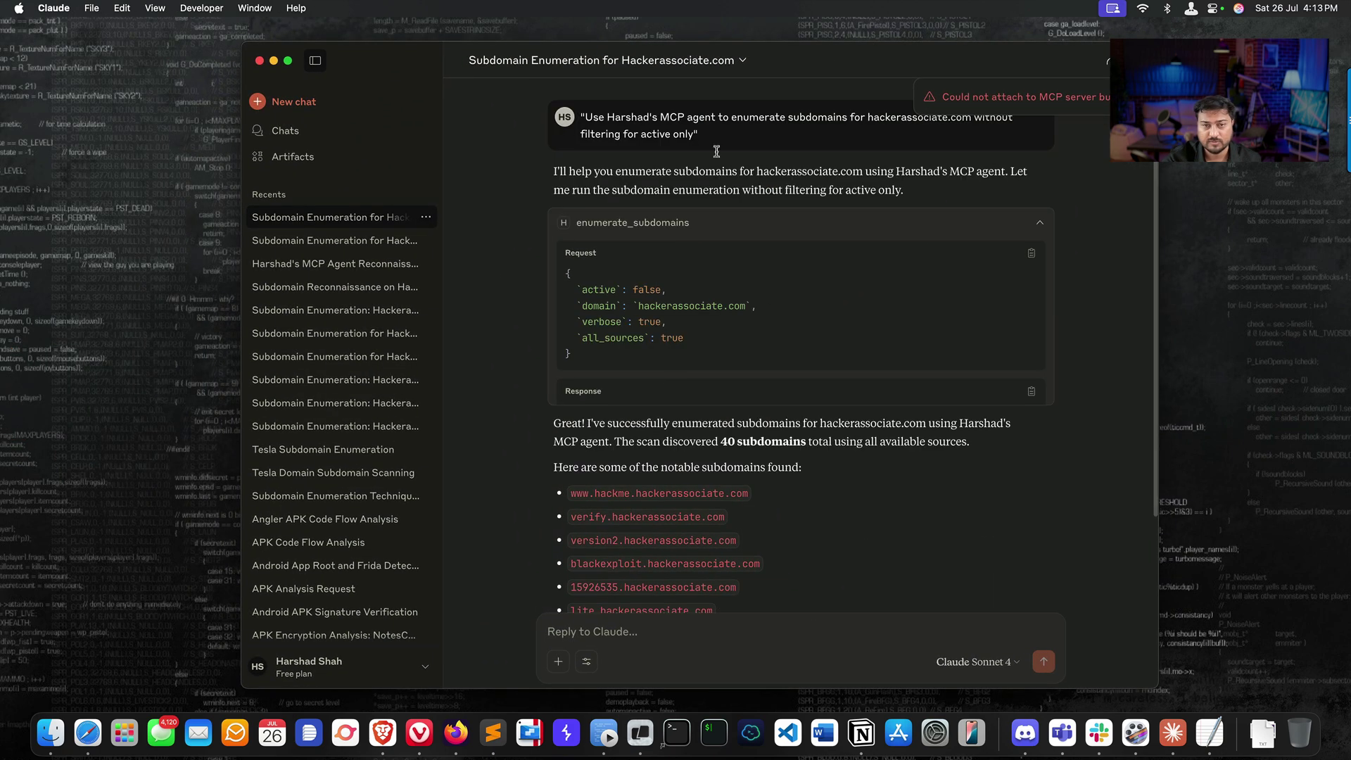
drag(701, 135, 582, 117)
key(super+c)
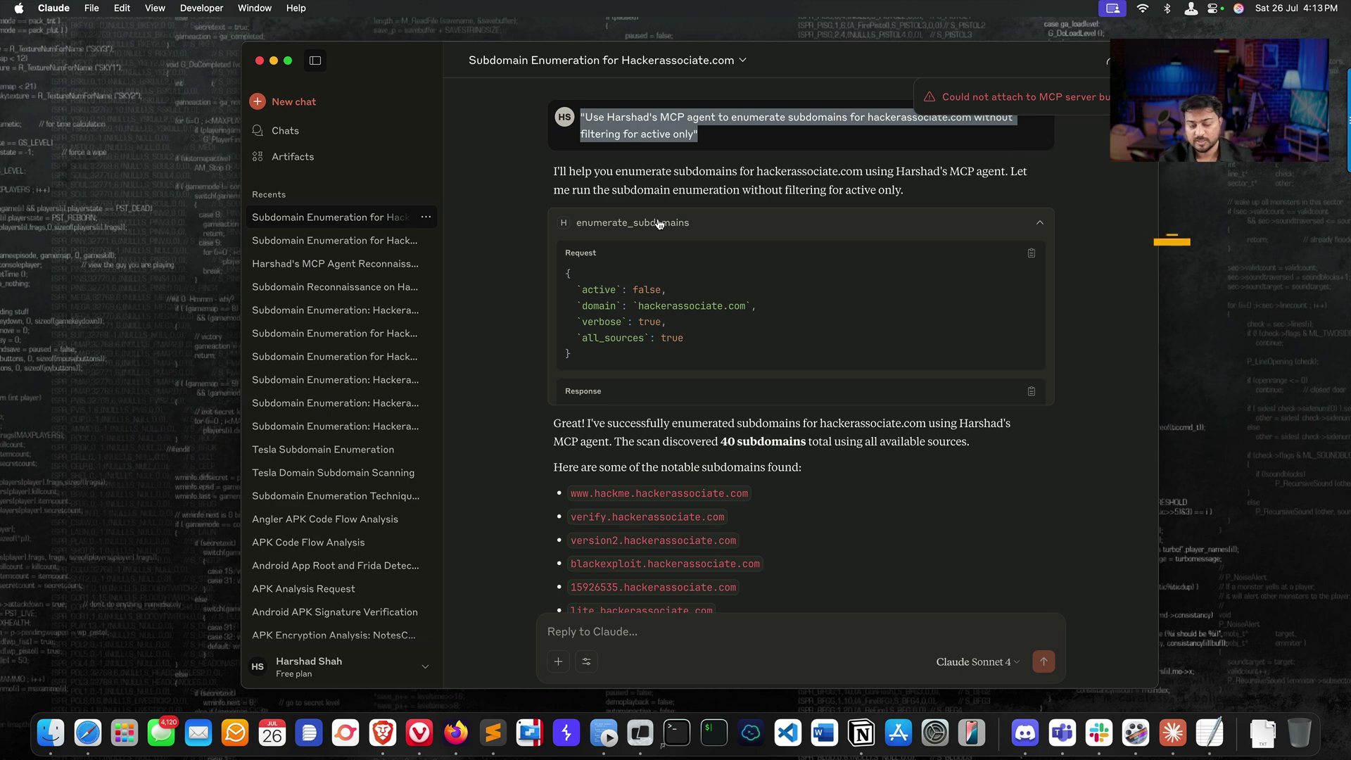
click(642, 624)
key(super+v)
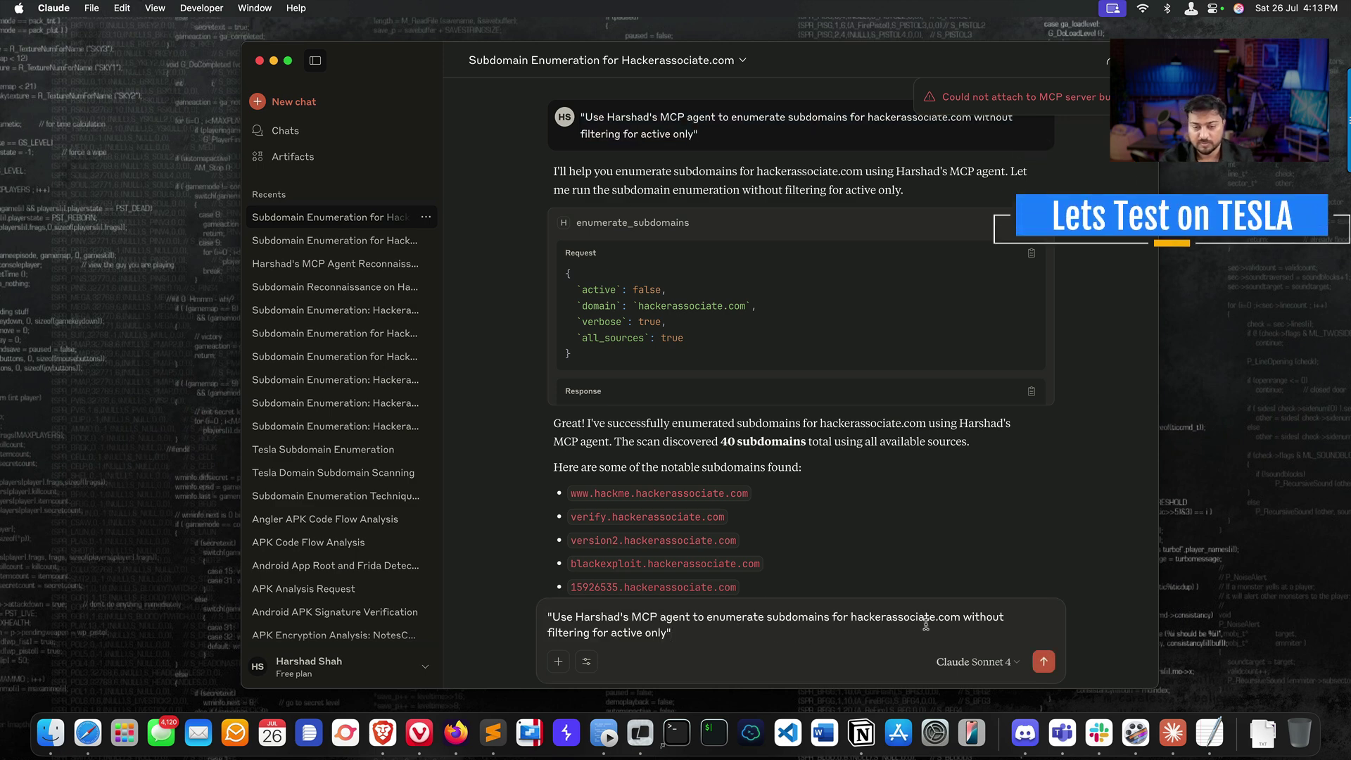
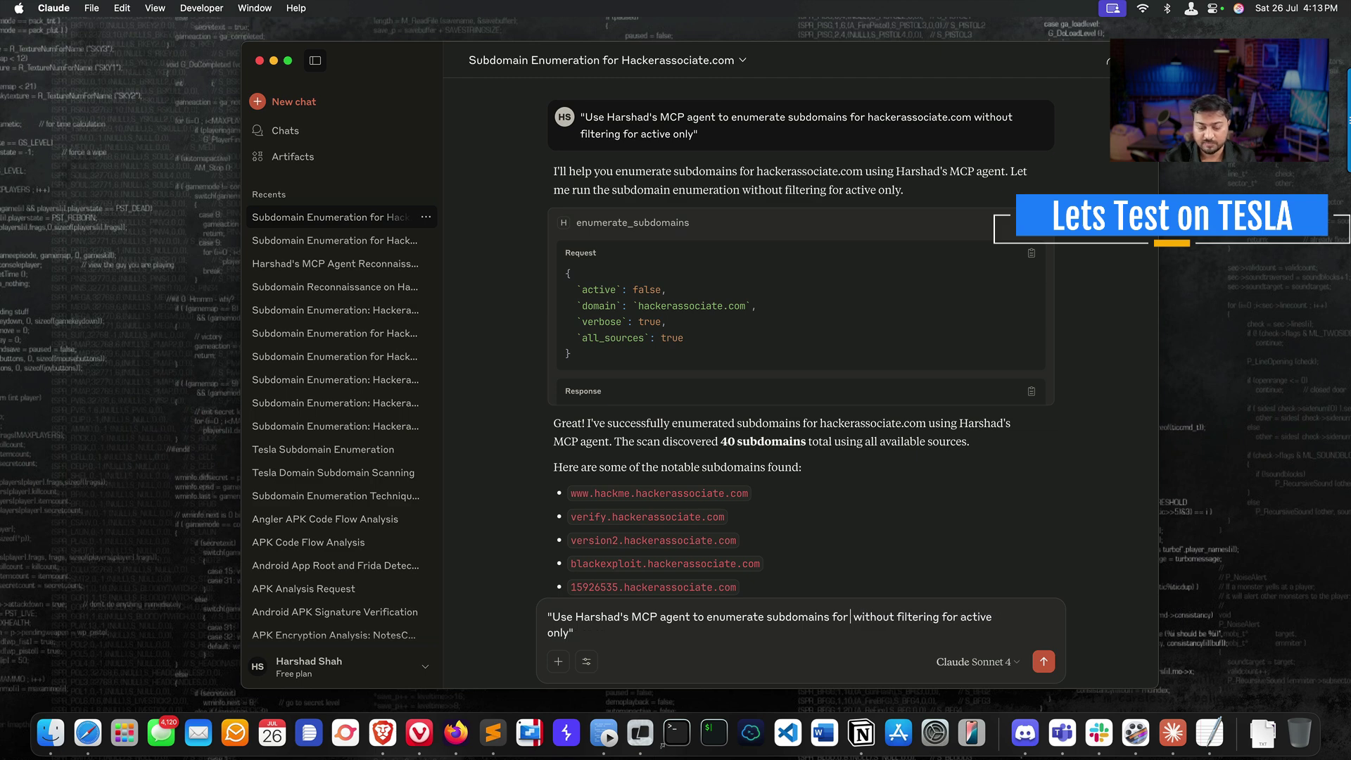
text(tesla.com)
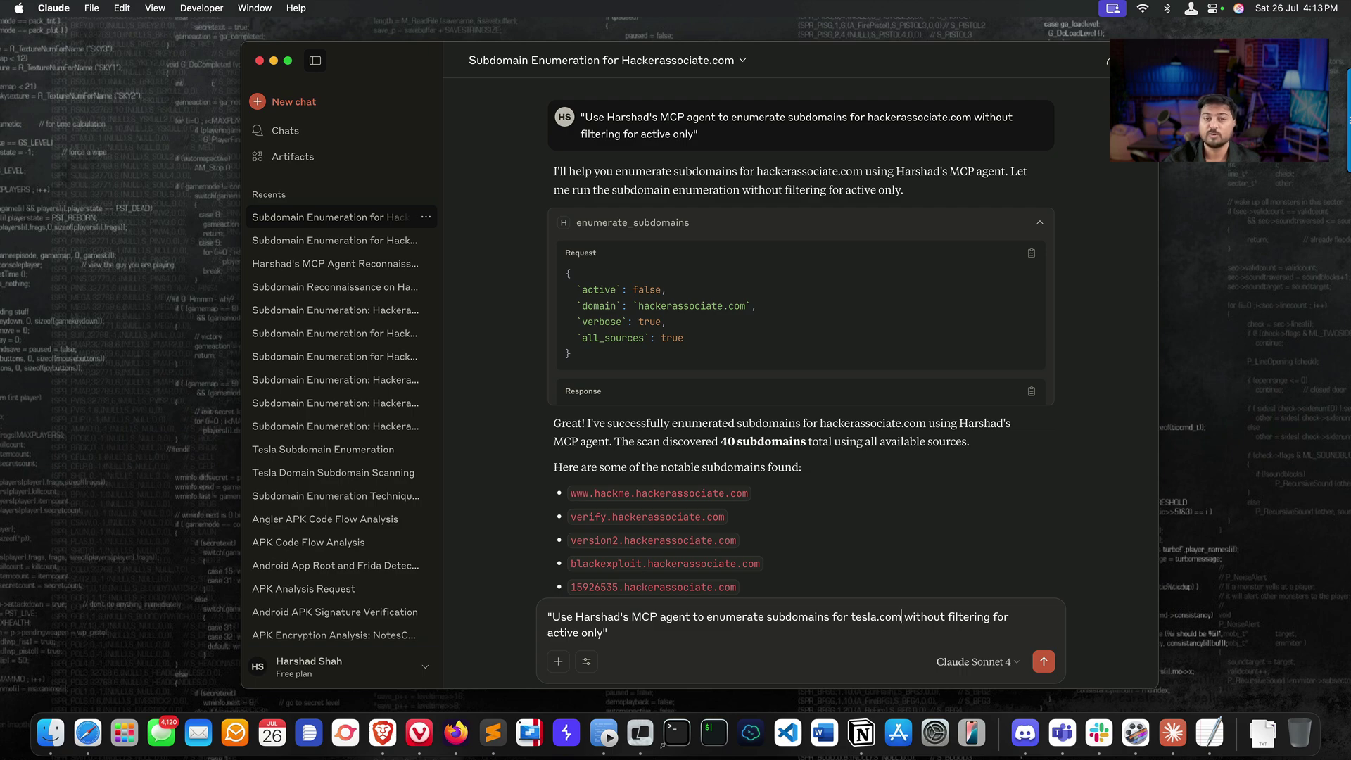
key(Return)
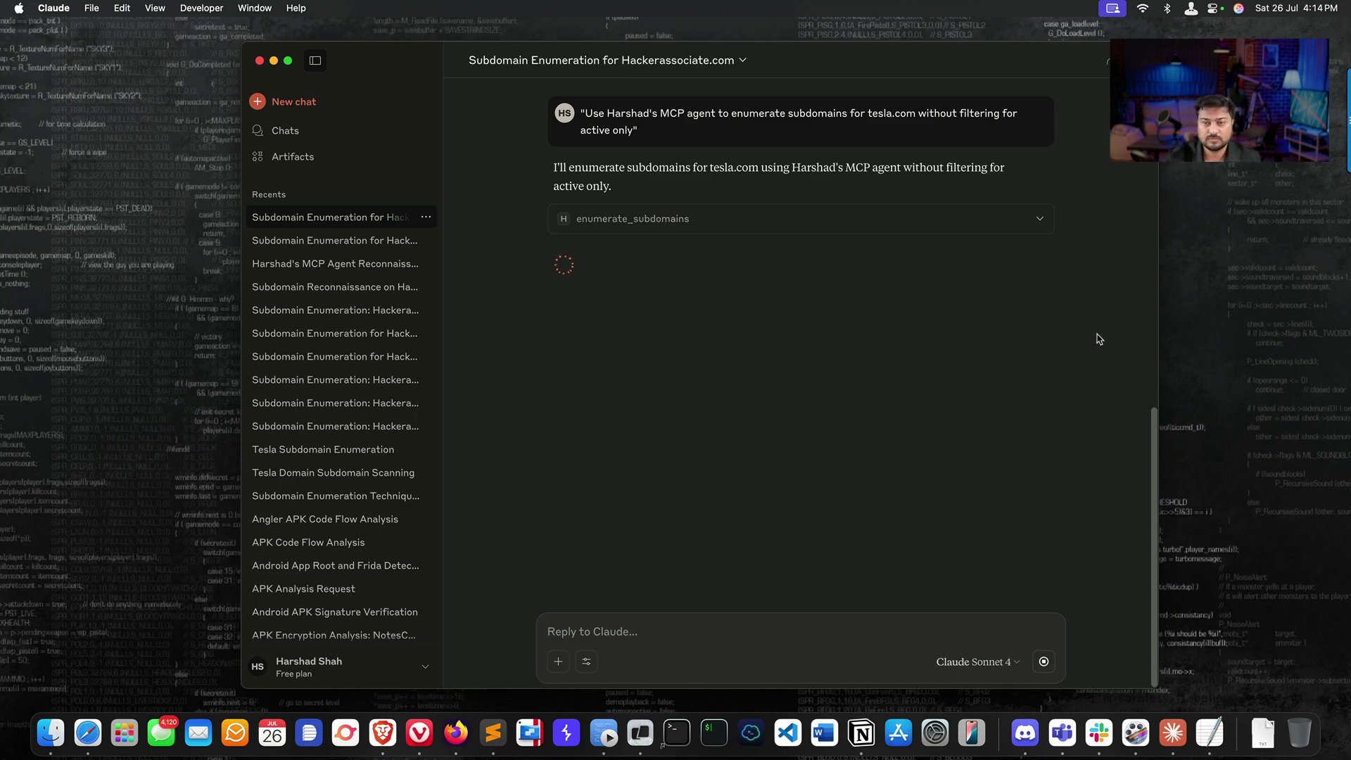
Step: Expand the details of the tesla.com enumerate_subdomains call and check the Downloads folder for its results file
click(1039, 219)
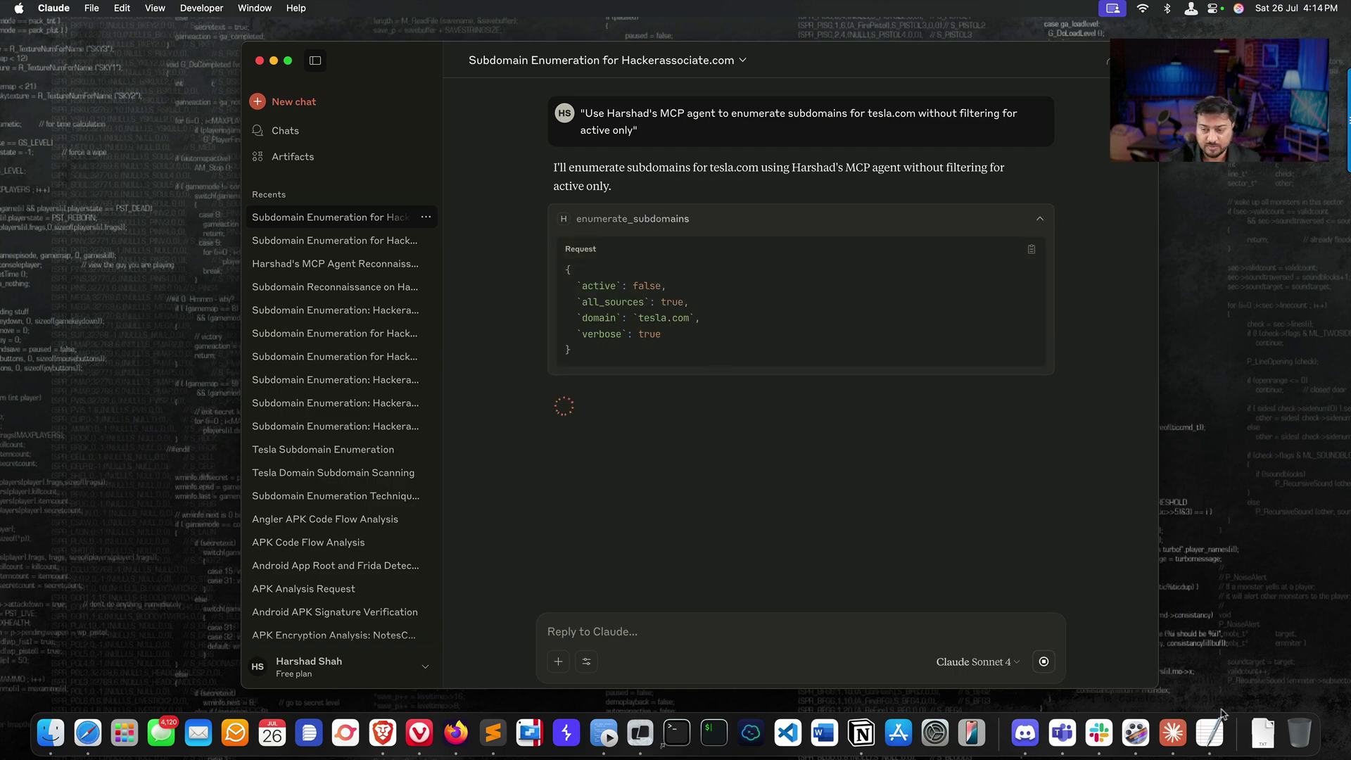
click(1255, 722)
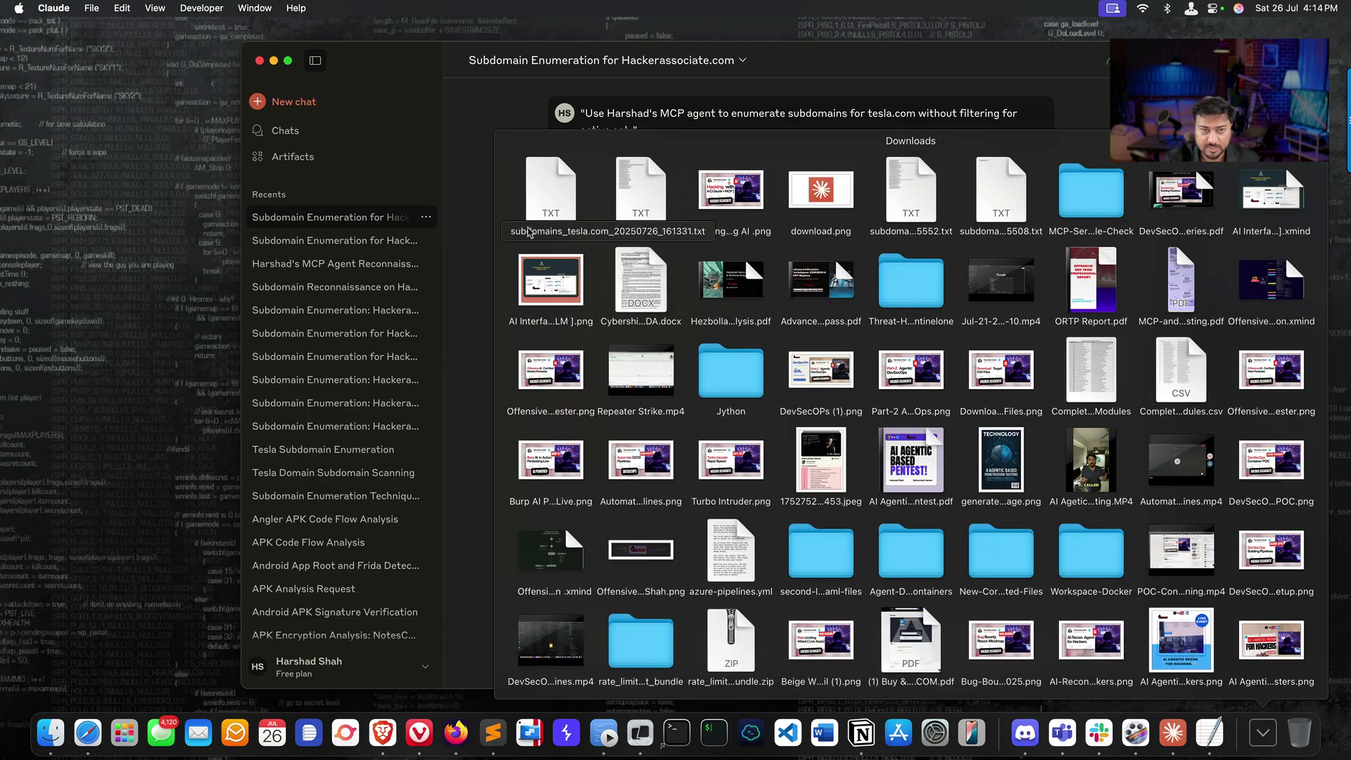
click(494, 181)
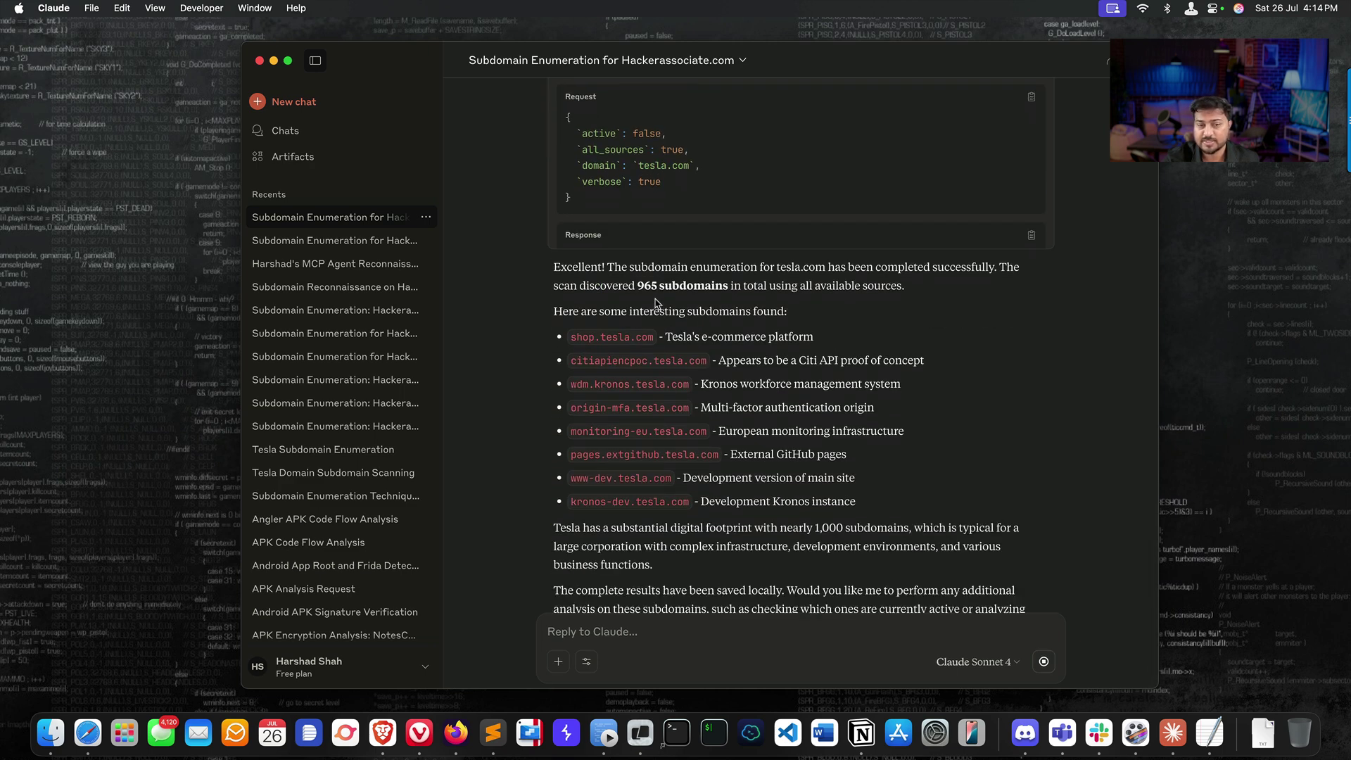
Step: Review Claude's tesla.com subdomain summary and the enumerate_subdomains response, including the target domain, output file and subfinder command
scroll(803, 354, down, 3)
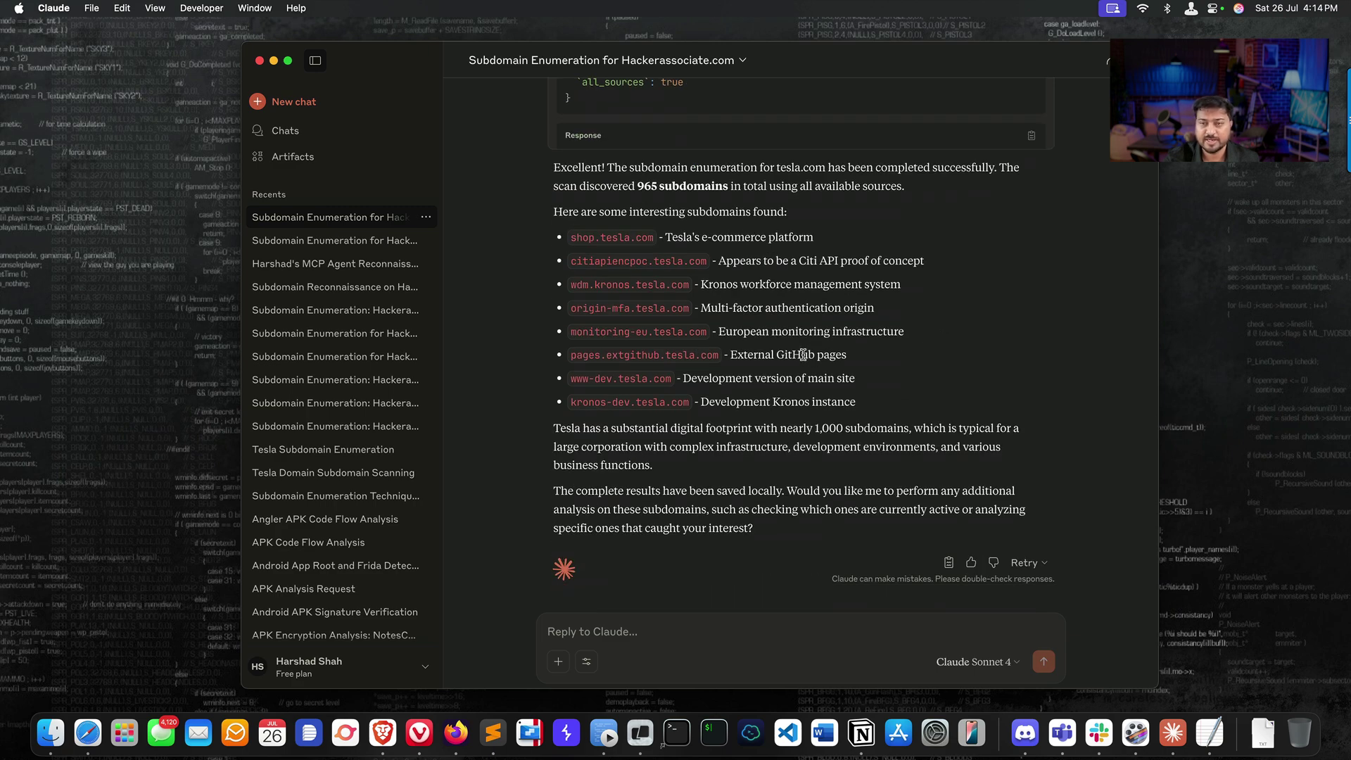
scroll(803, 354, up, 10)
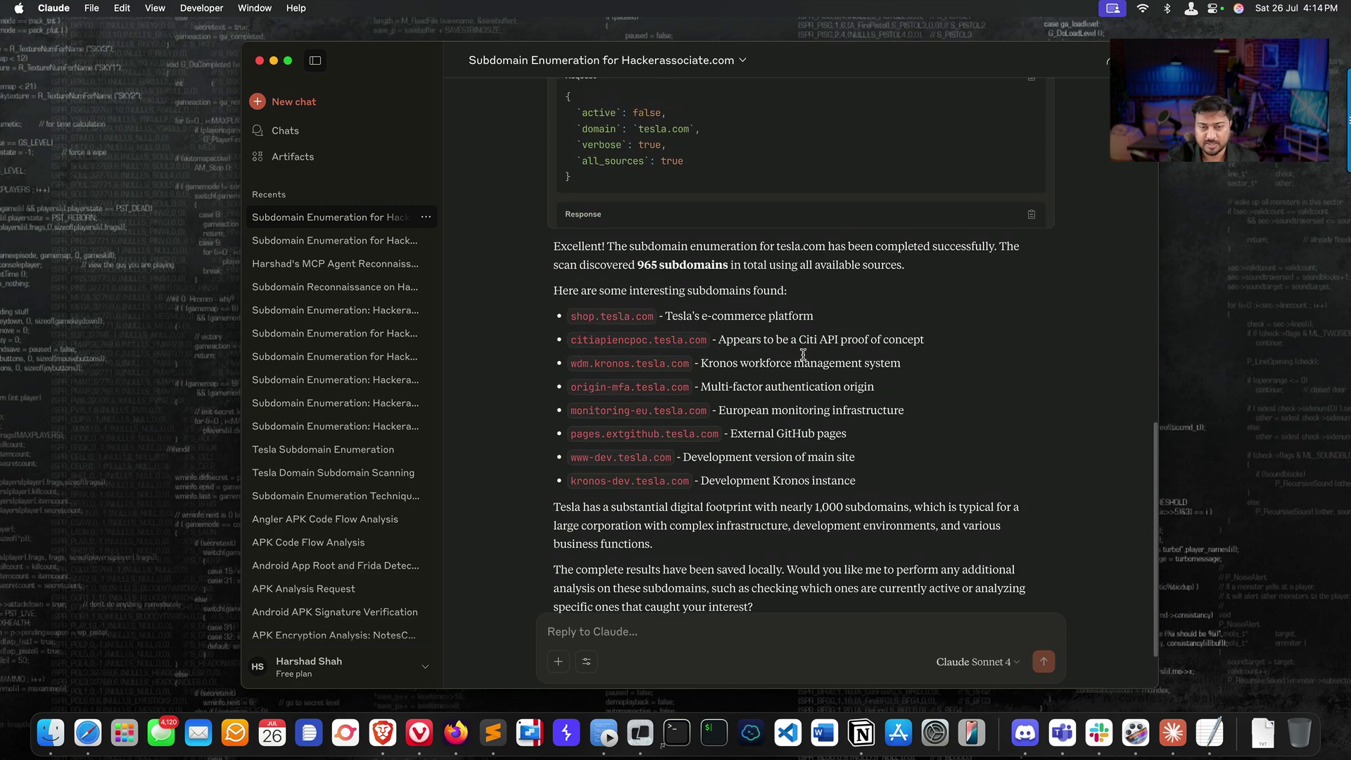
scroll(803, 355, down, 15)
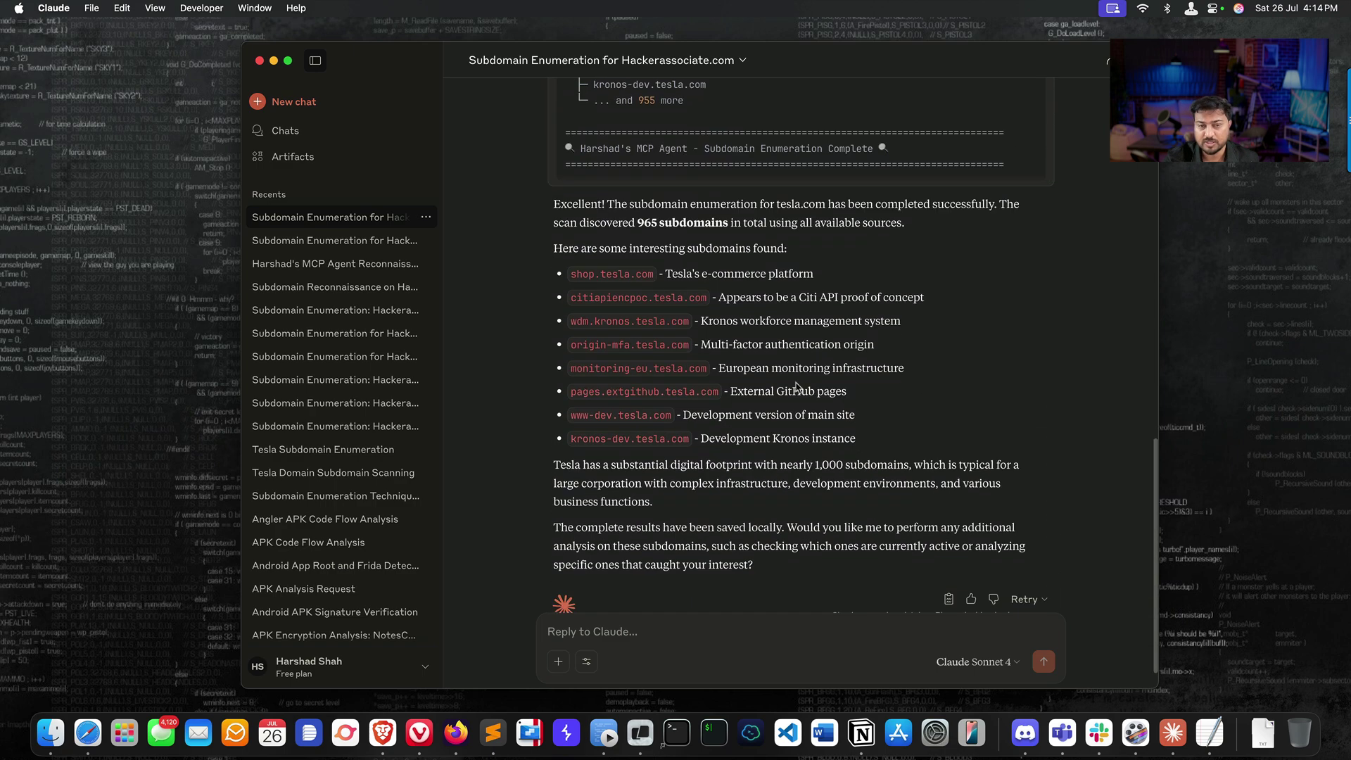
scroll(809, 444, up, 10)
scroll(771, 425, up, 5)
scroll(770, 426, down, 5)
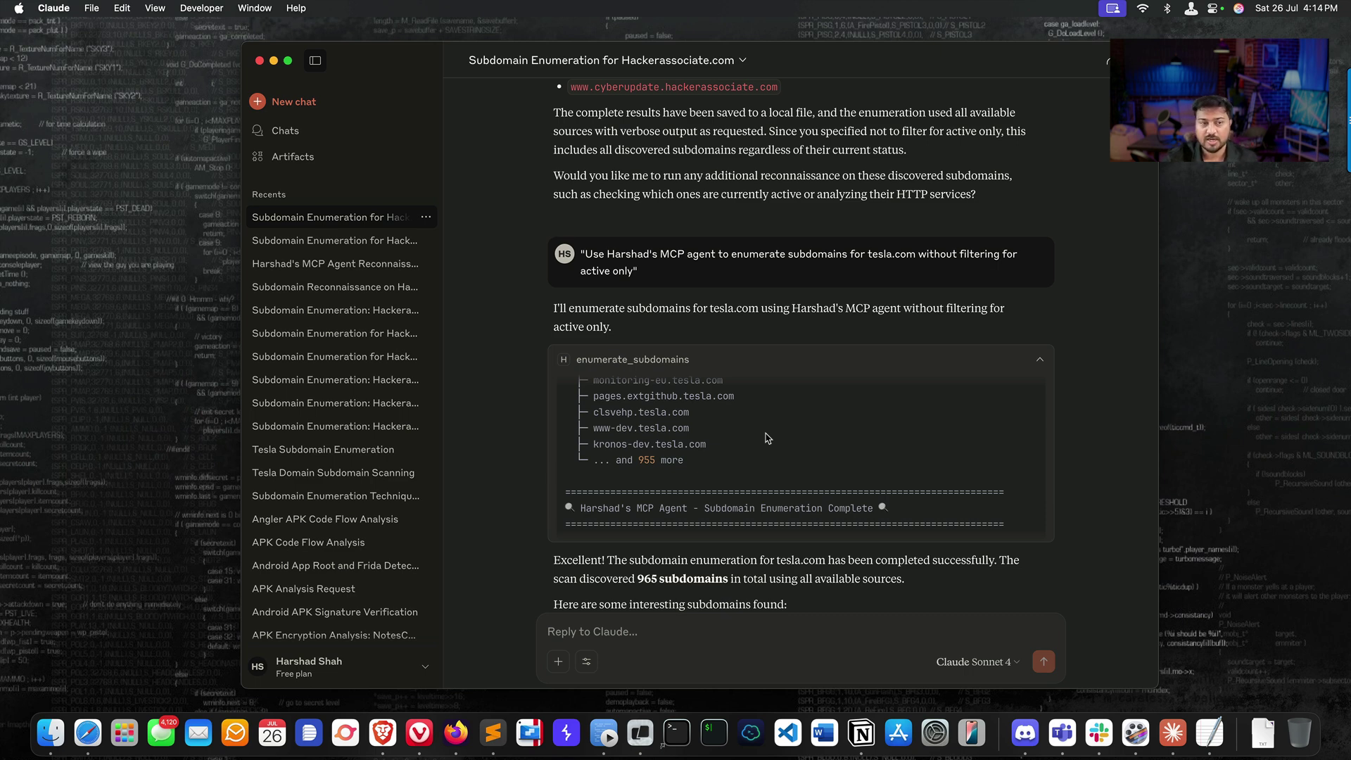
scroll(767, 438, up, 10)
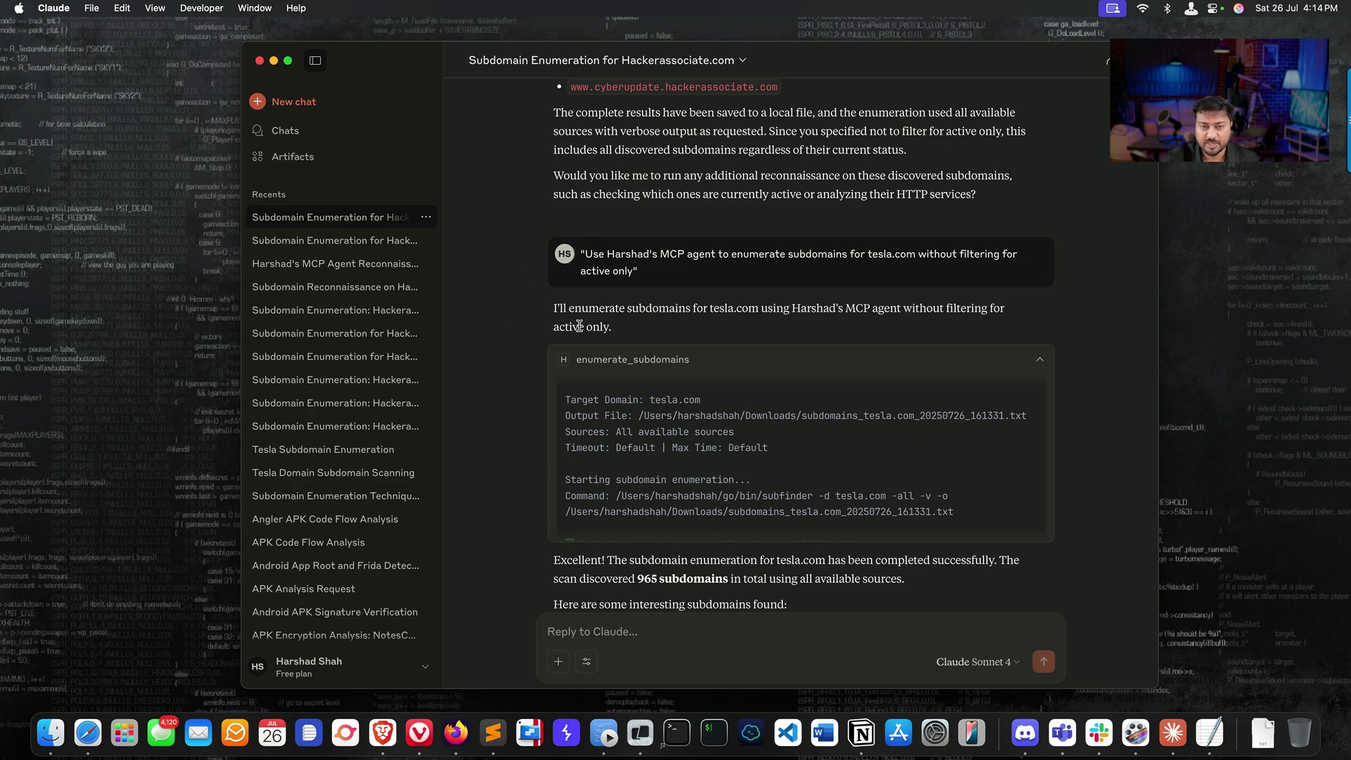
Step: Go back to the hackerassociate.com enumeration in the same chat and examine its enumerate_subdomains response
scroll(663, 309, up, 10)
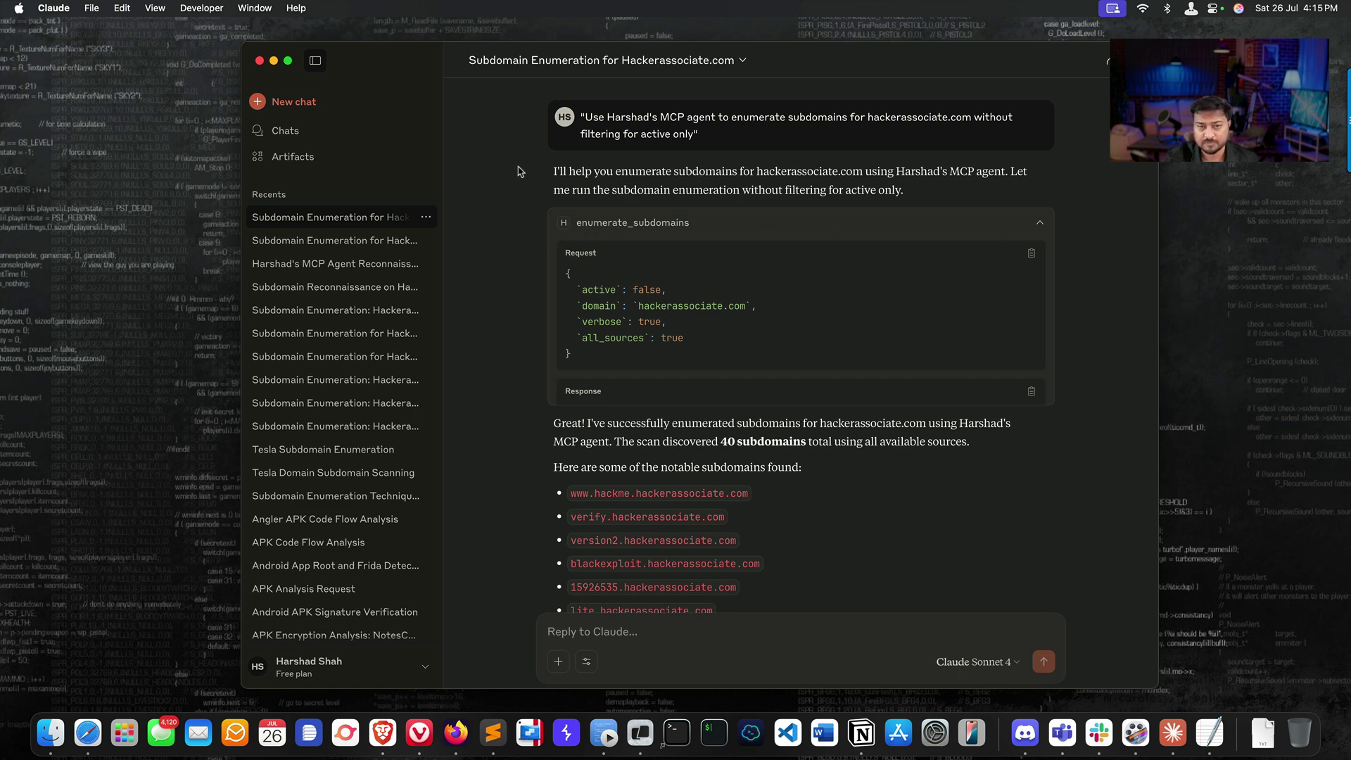
scroll(690, 243, down, 2)
scroll(691, 244, down, 2)
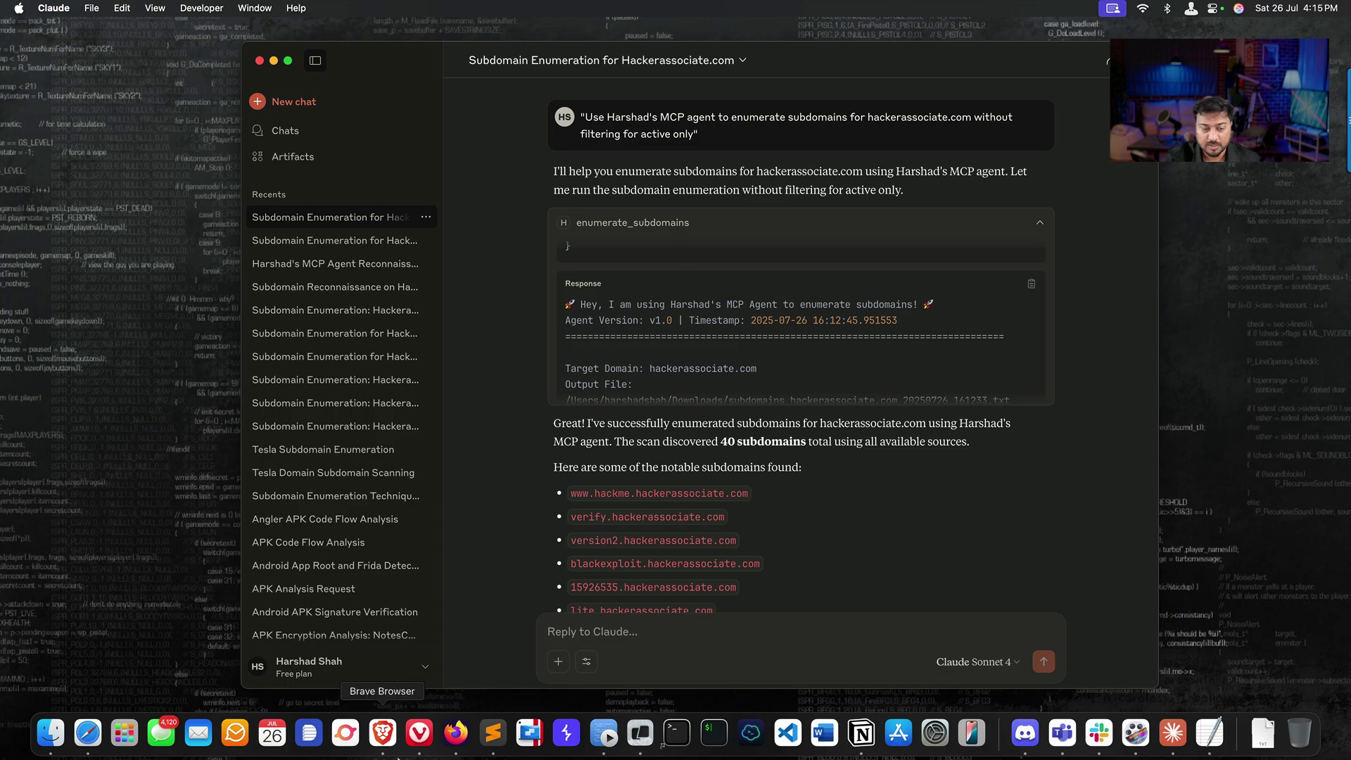
Step: Switch to the Vivaldi browser and open Google in the Start Page tab
click(419, 732)
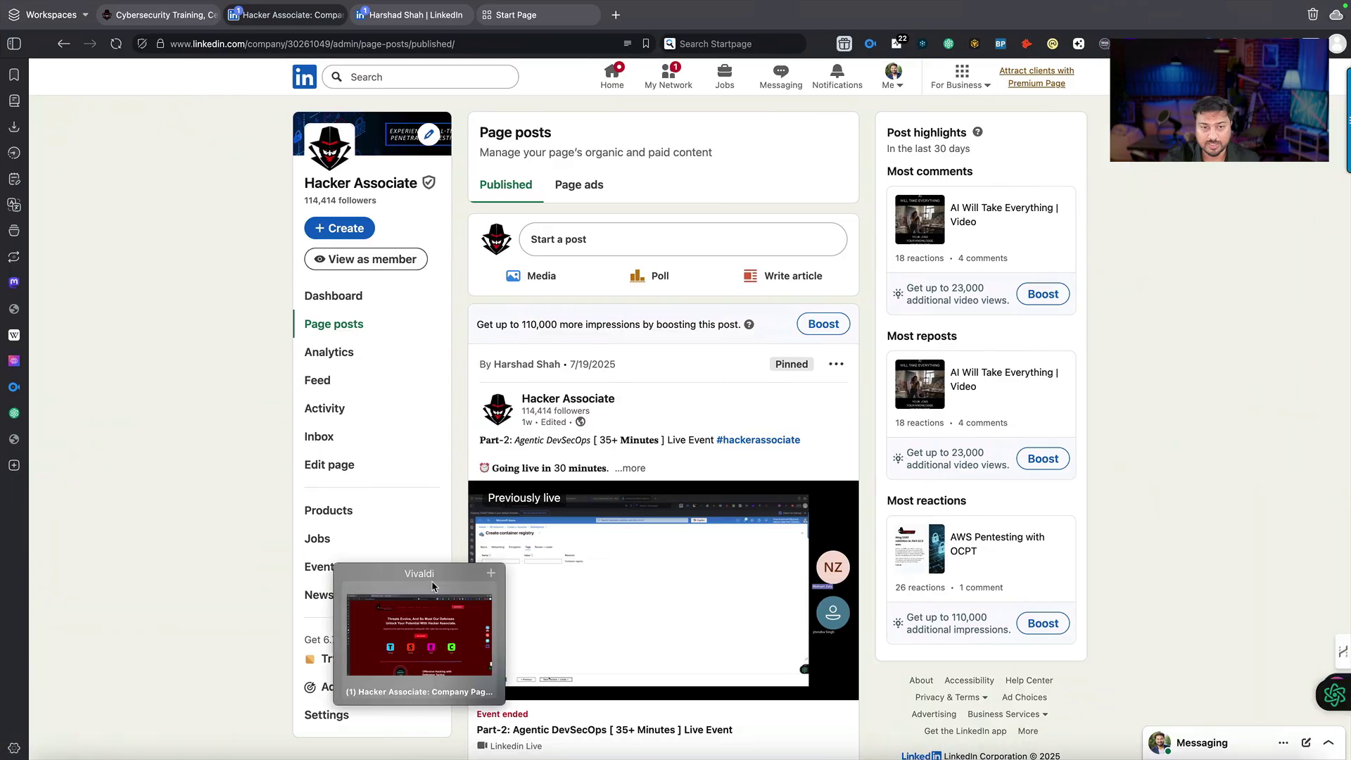
click(534, 15)
click(556, 259)
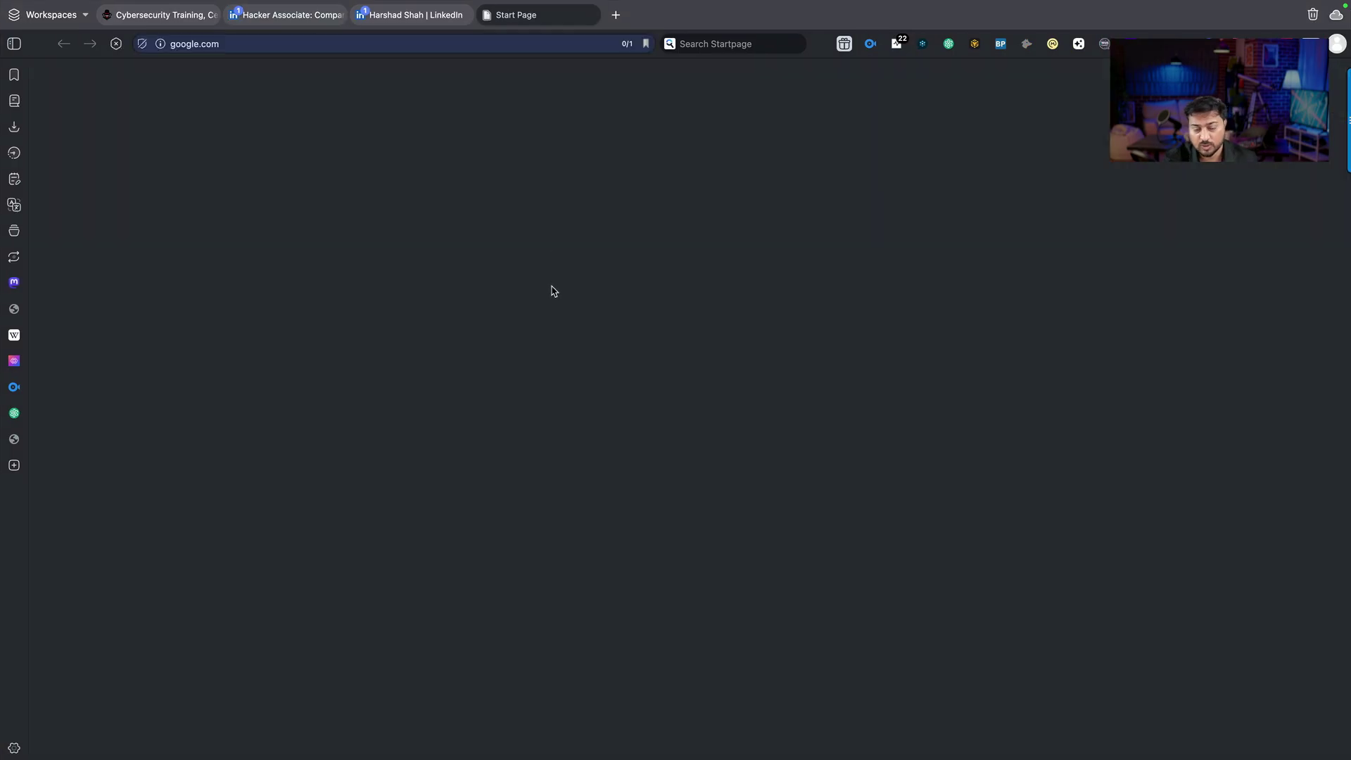
Step: Search Google for ollama3, view the Ollama website from the results, and return to the Claude chat
text(oolam)
key(BackSpace)
key(BackSpace)
key(BackSpace)
key(BackSpace)
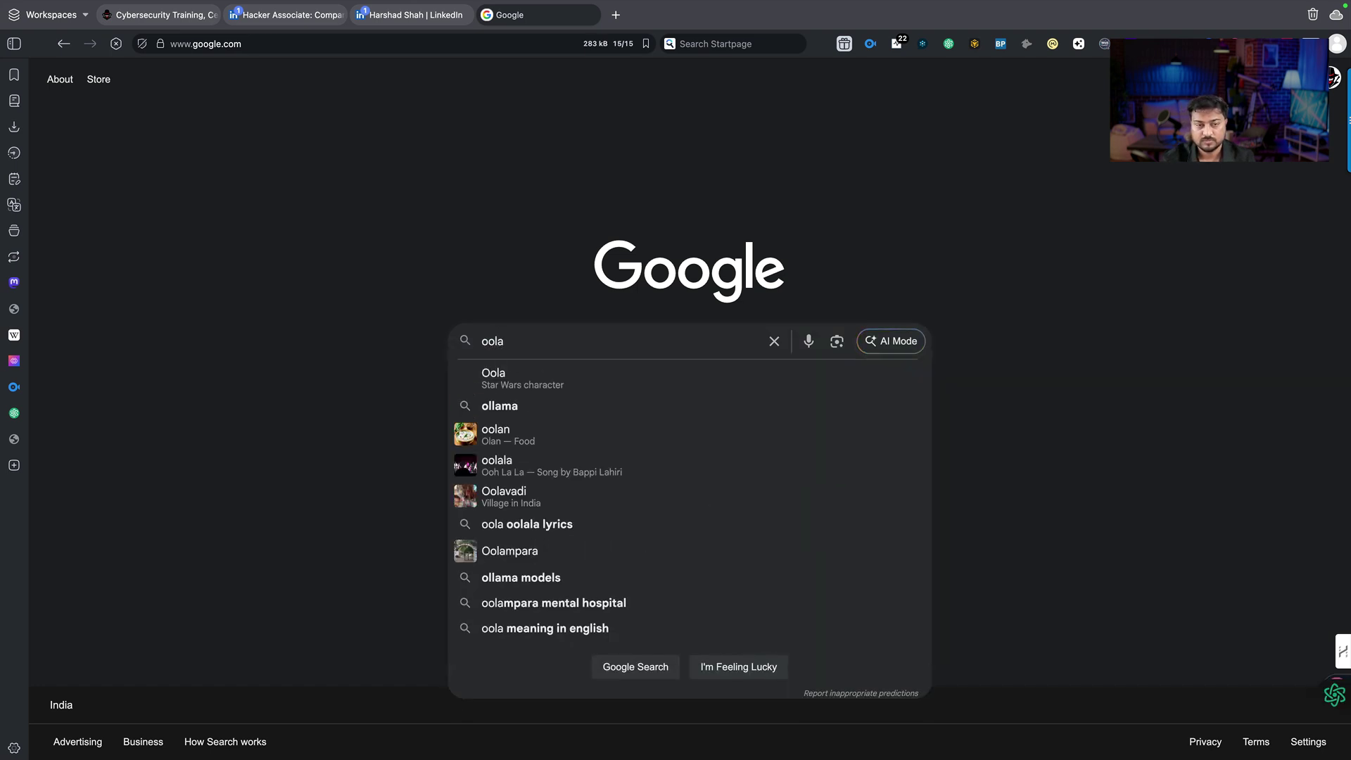
text(llama3)
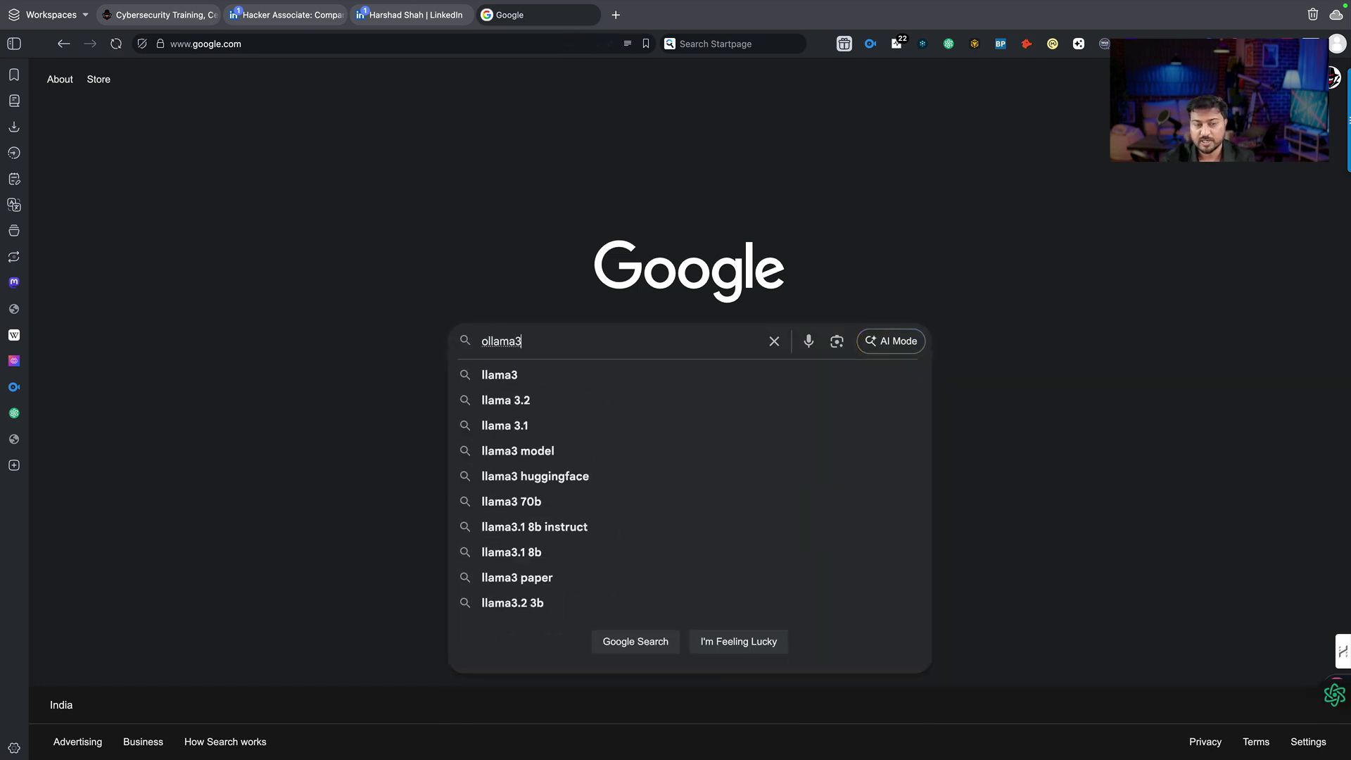
key(Return)
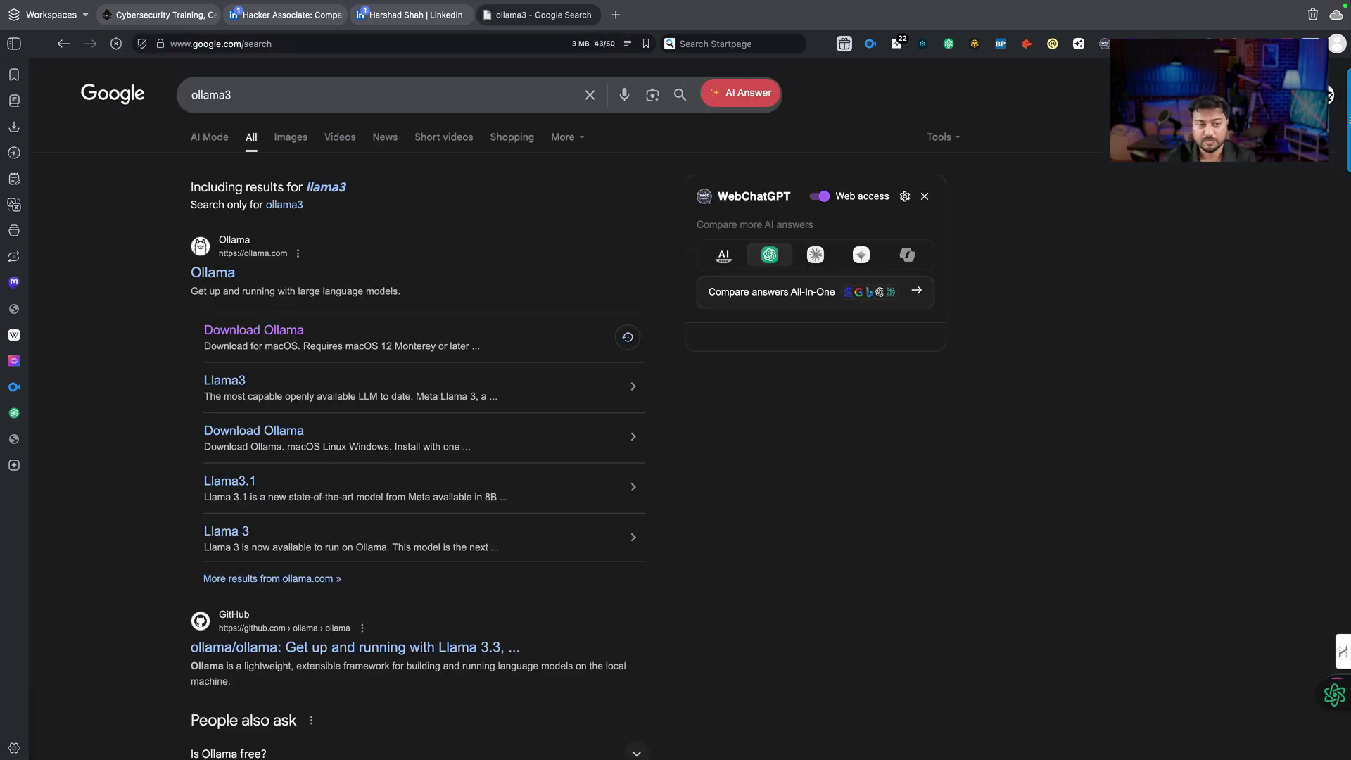
click(213, 273)
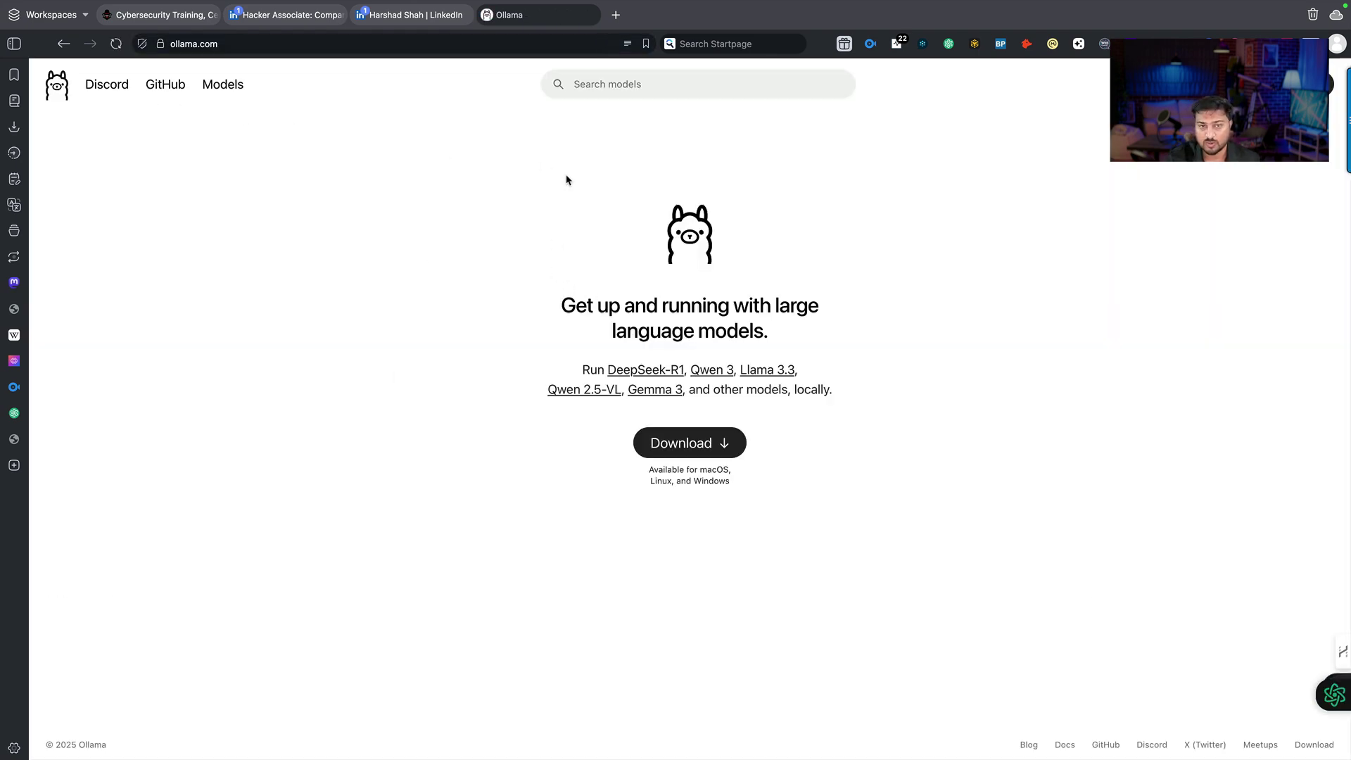
key(ctrl+Left)
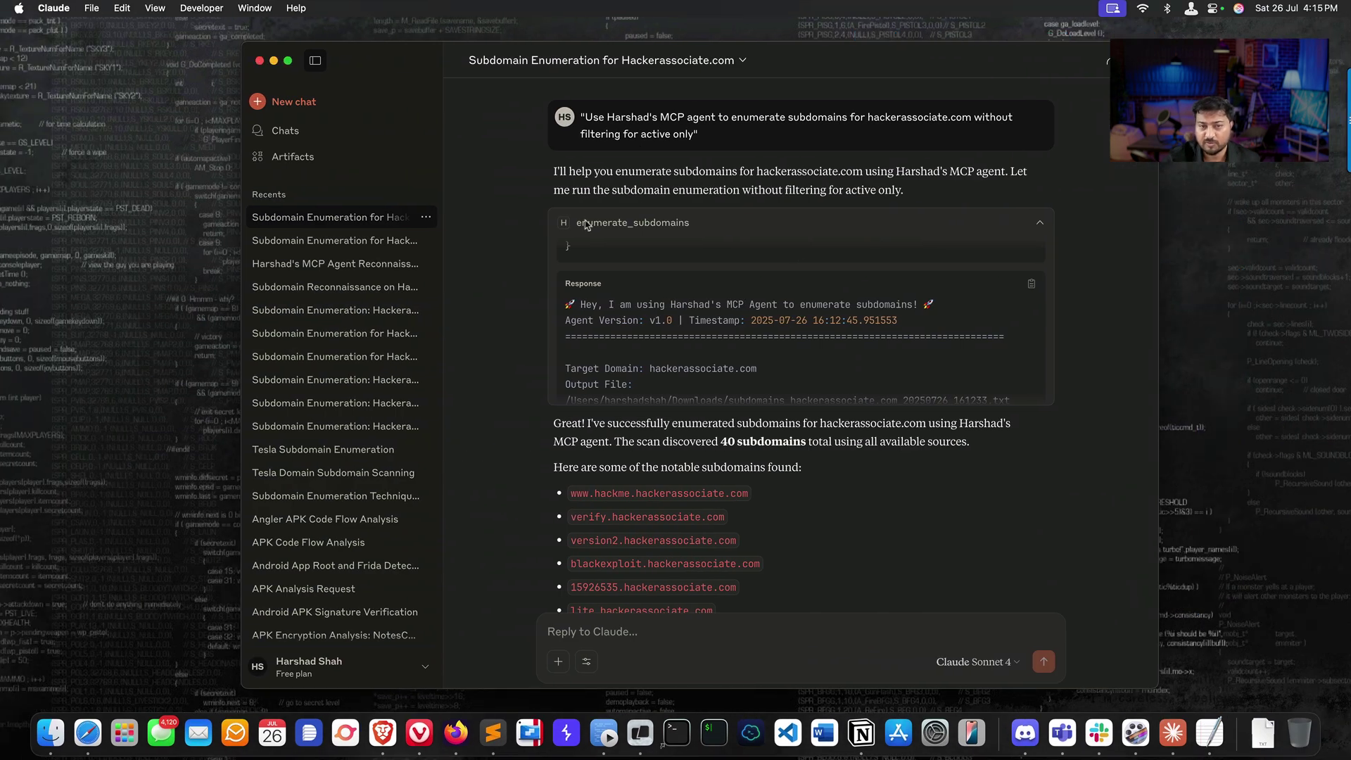